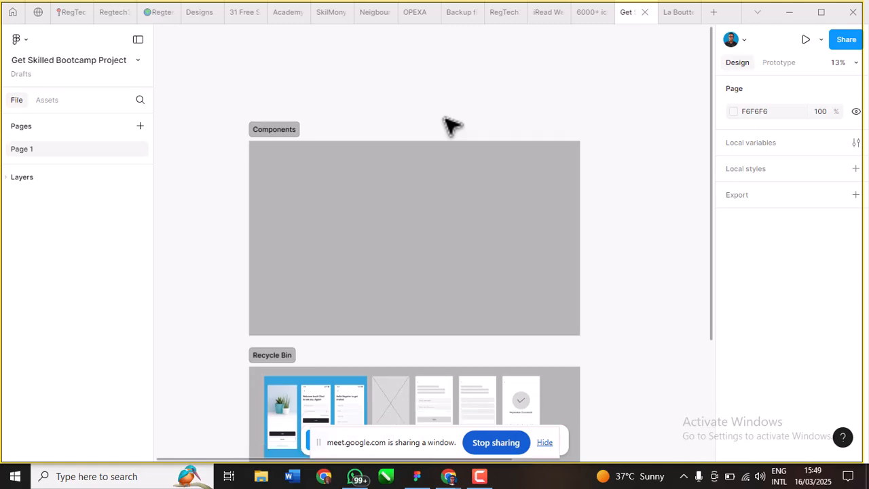
Step: Examine the Components and Recycle Bin sections and the group of login screens beside them on the canvas
scroll(452, 125, down, 3)
scroll(449, 127, right, 2)
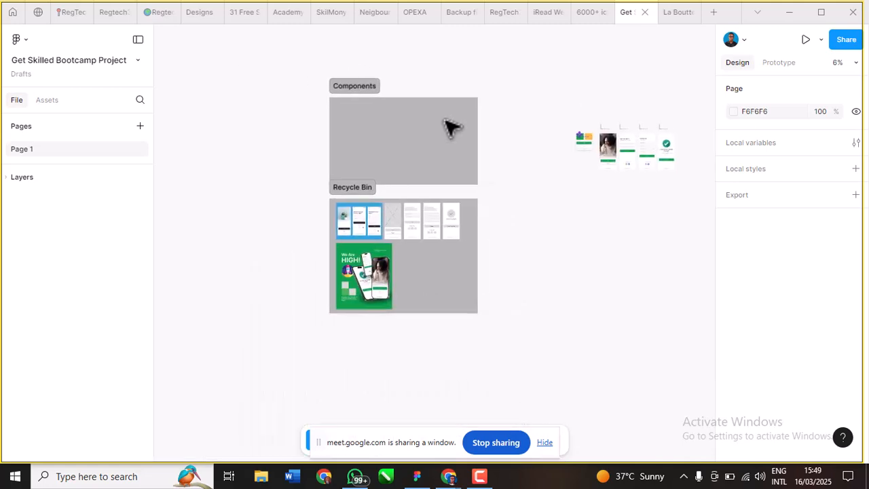
scroll(445, 125, up, 3)
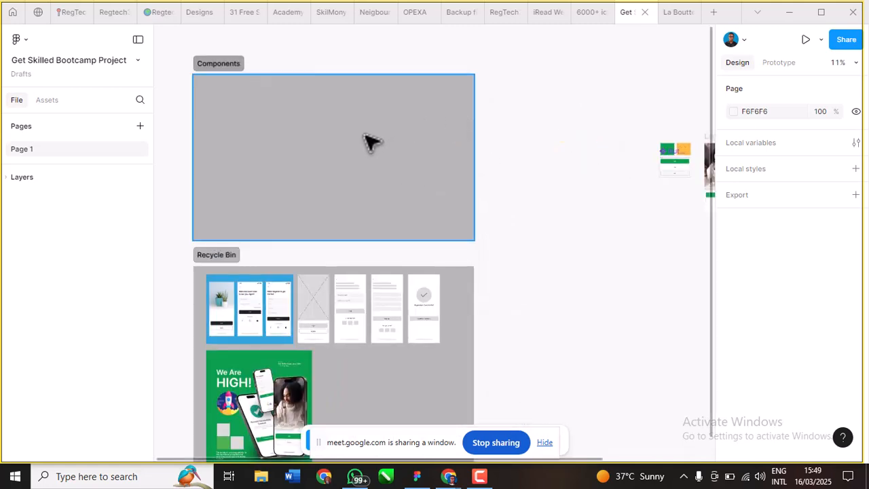
scroll(369, 141, down, 5)
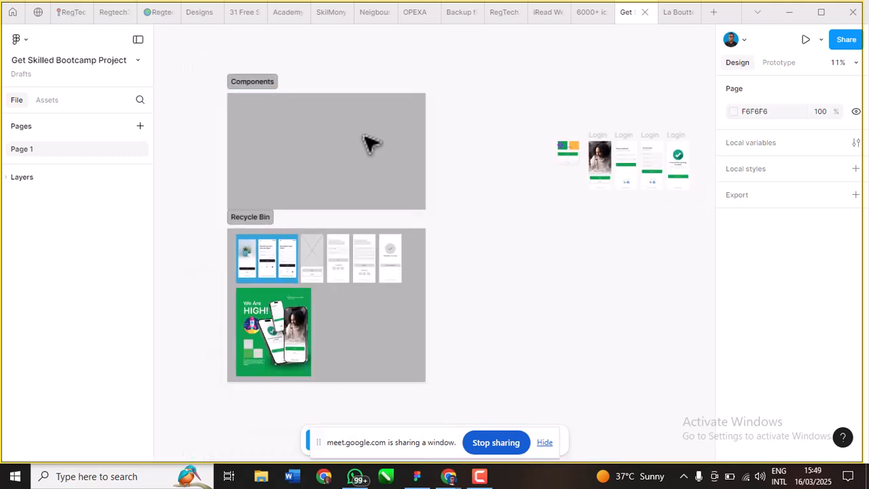
scroll(355, 255, up, 5)
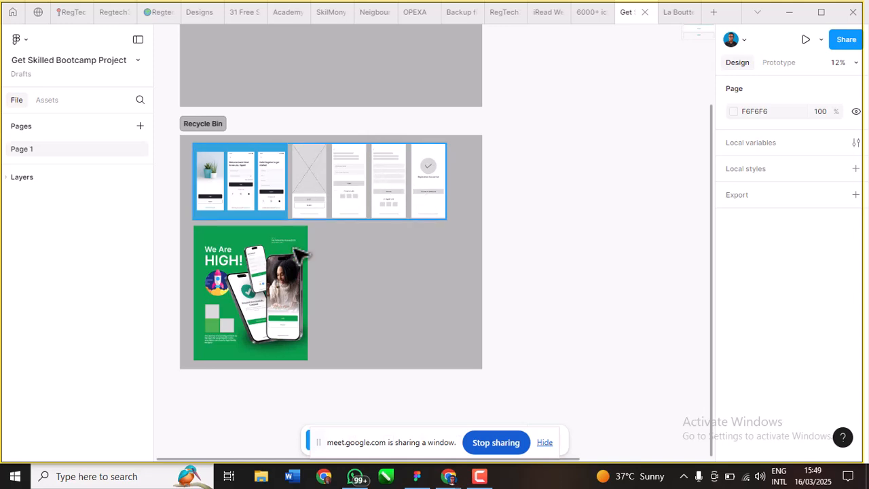
scroll(370, 237, up, 1)
scroll(369, 237, down, 4)
scroll(373, 237, up, 3)
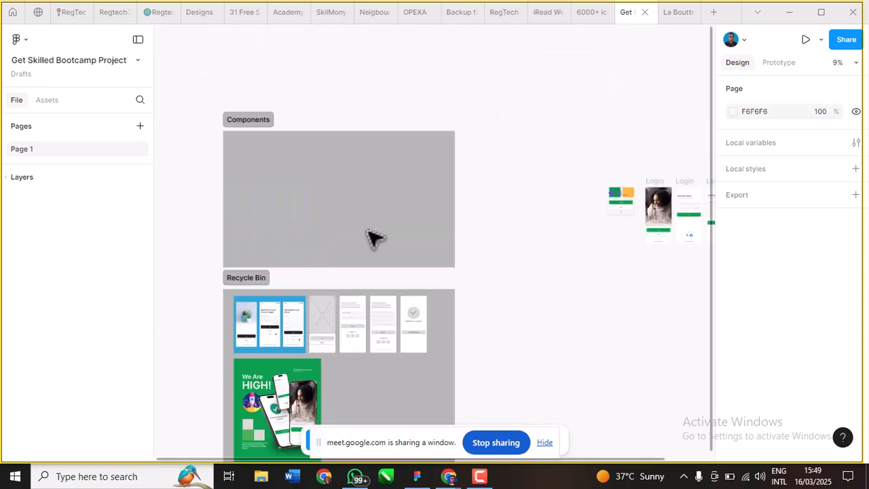
scroll(311, 291, down, 1)
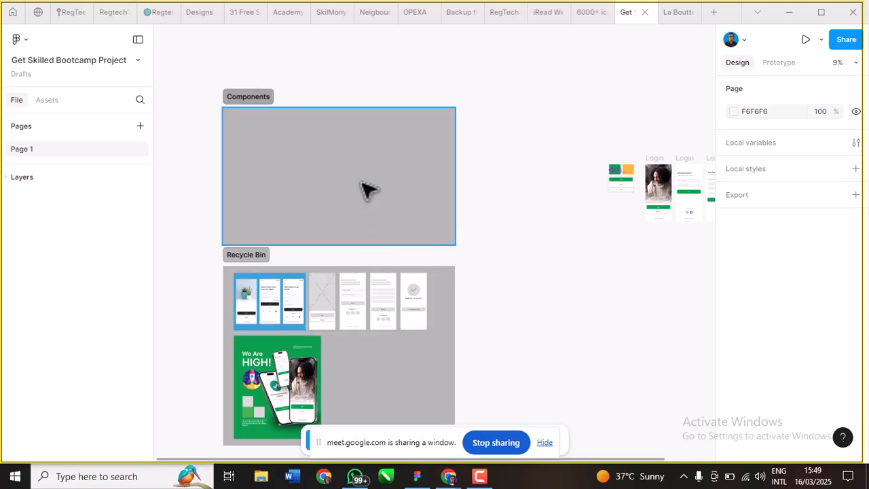
scroll(369, 190, down, 3)
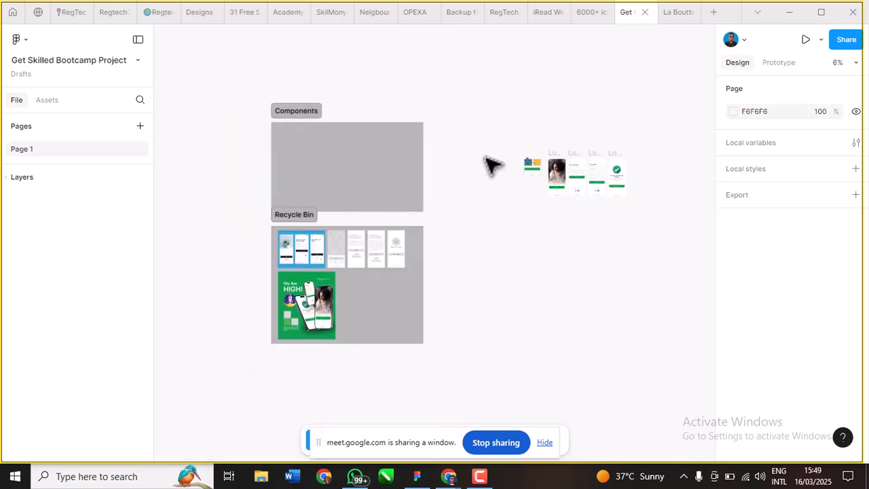
scroll(521, 146, up, 3)
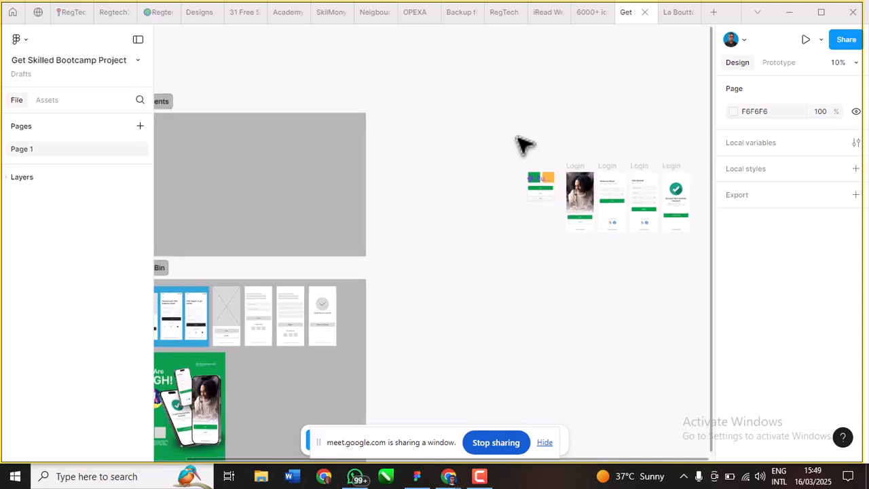
scroll(520, 144, down, 2)
scroll(378, 224, up, 3)
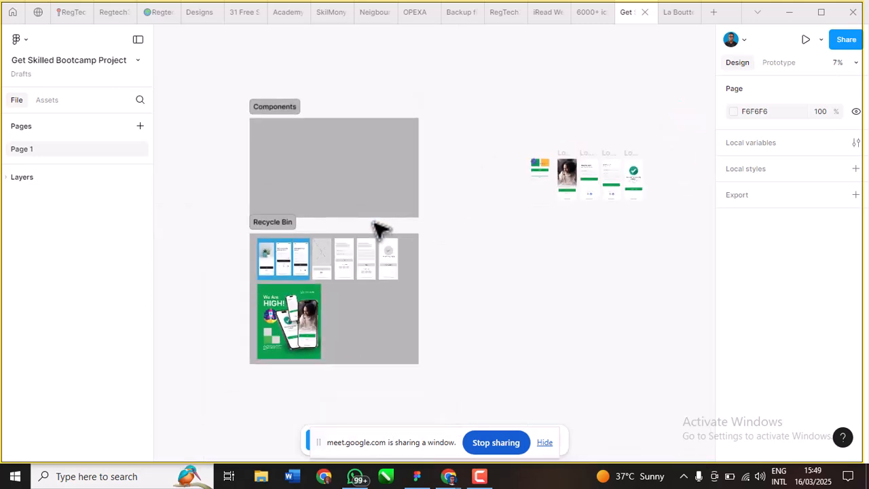
scroll(287, 111, up, 2)
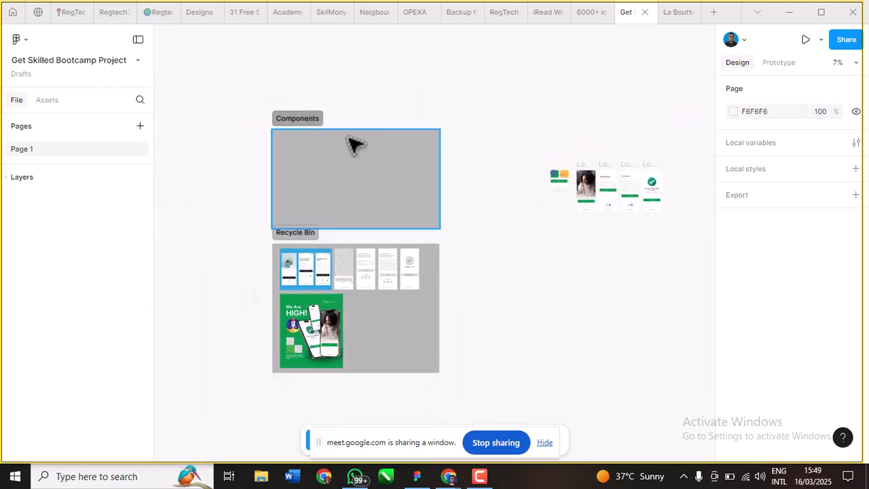
Step: Move the four Login frames, the Button component and the two colour rectangles together further down the canvas
scroll(349, 143, down, 2)
drag(349, 144, 547, 229)
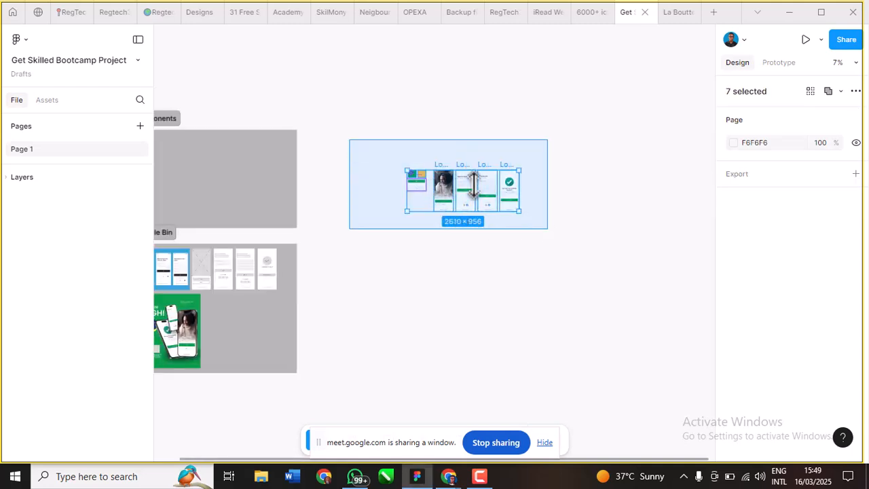
scroll(543, 184, up, 1)
scroll(434, 185, up, 1)
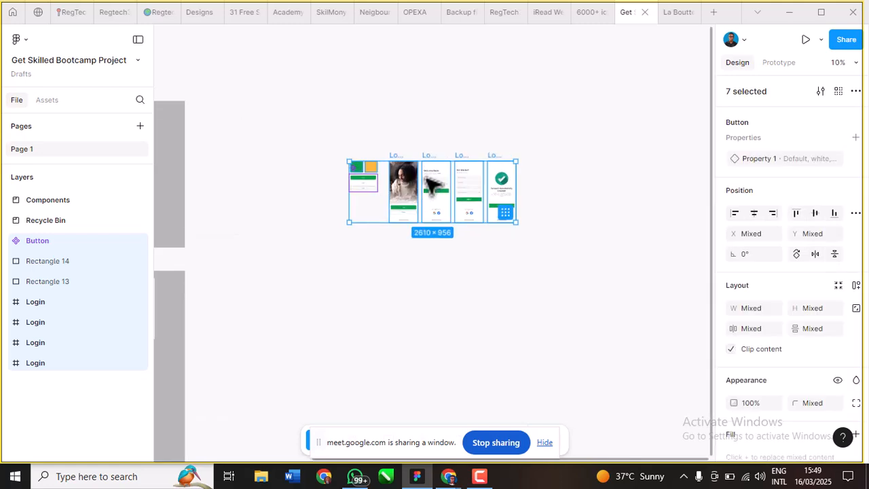
drag(433, 177, 459, 279)
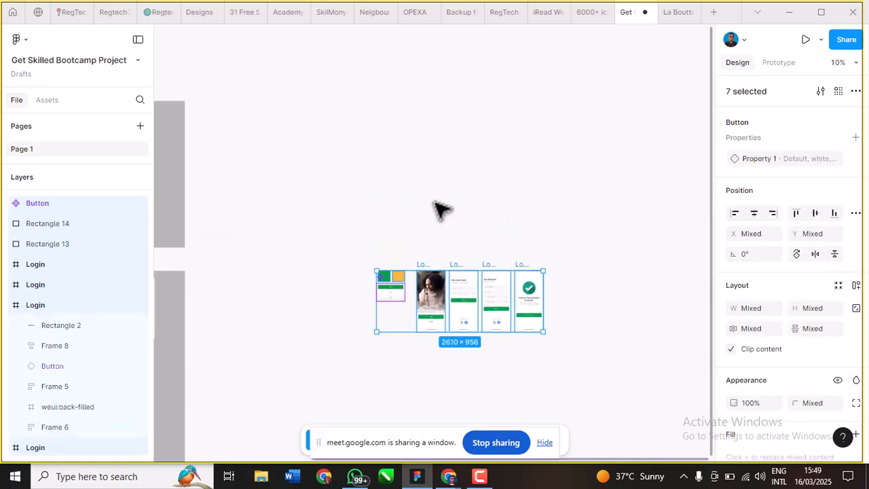
click(441, 209)
Step: Inspect the four Login screens up close and compare their placement with the Components and Recycle Bin sections
scroll(436, 196, down, 3)
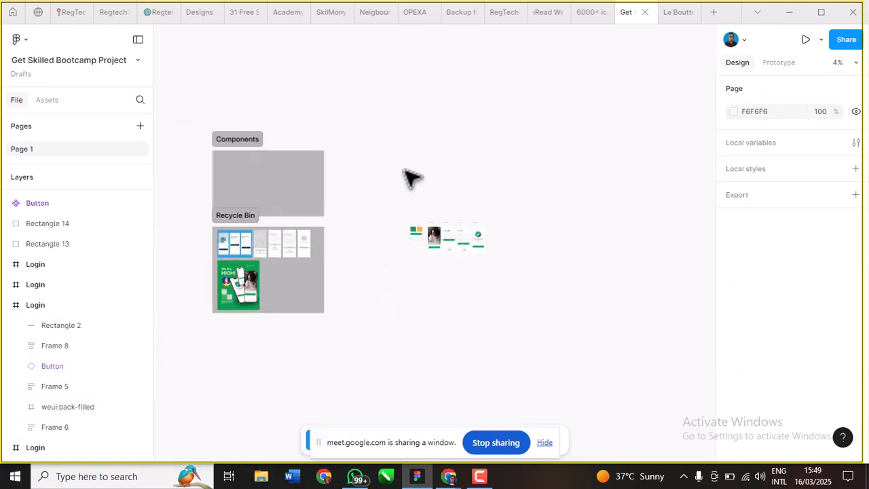
scroll(407, 178, up, 3)
scroll(524, 264, up, 3)
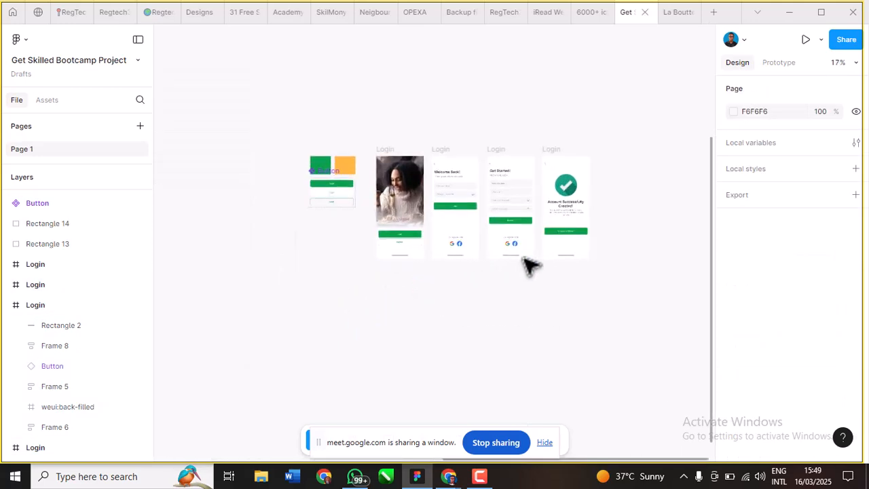
scroll(620, 189, up, 2)
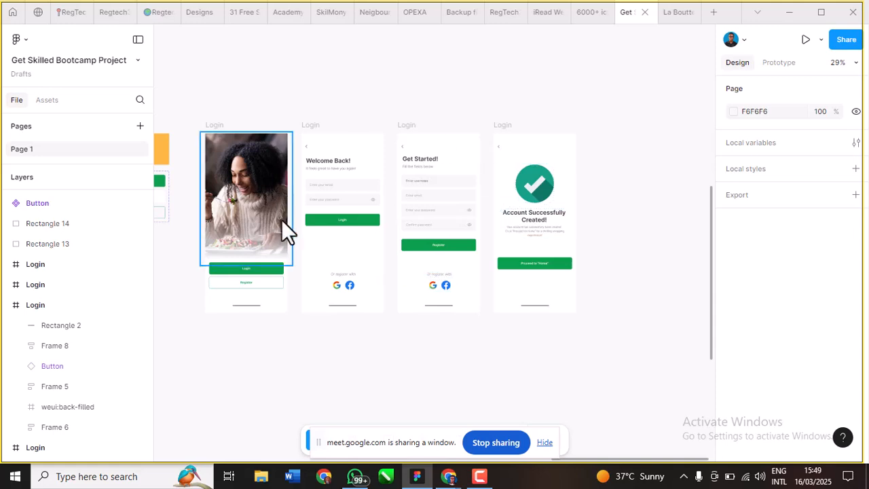
scroll(422, 231, down, 4)
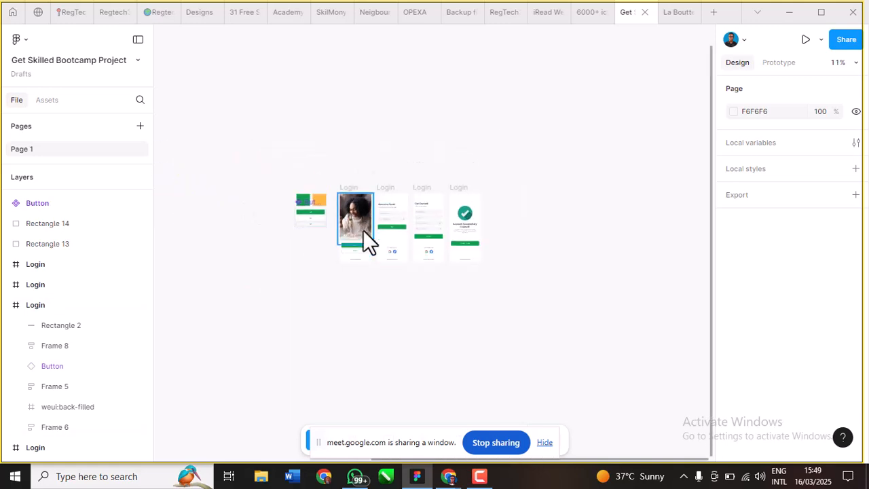
scroll(437, 223, down, 4)
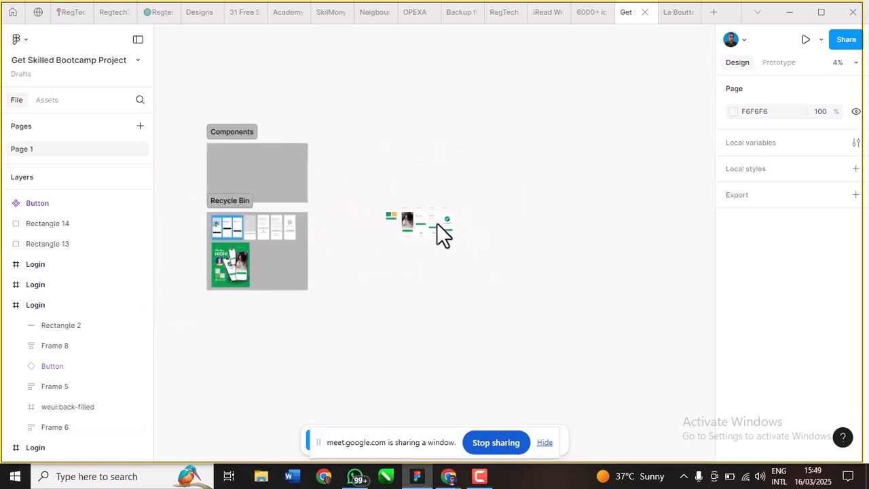
scroll(417, 220, up, 1)
scroll(256, 116, up, 3)
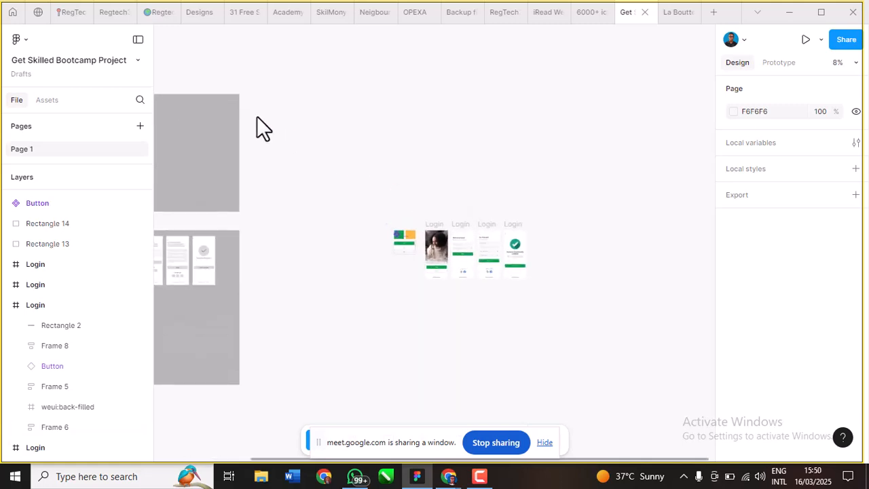
scroll(257, 116, left, 2)
scroll(319, 111, left, 2)
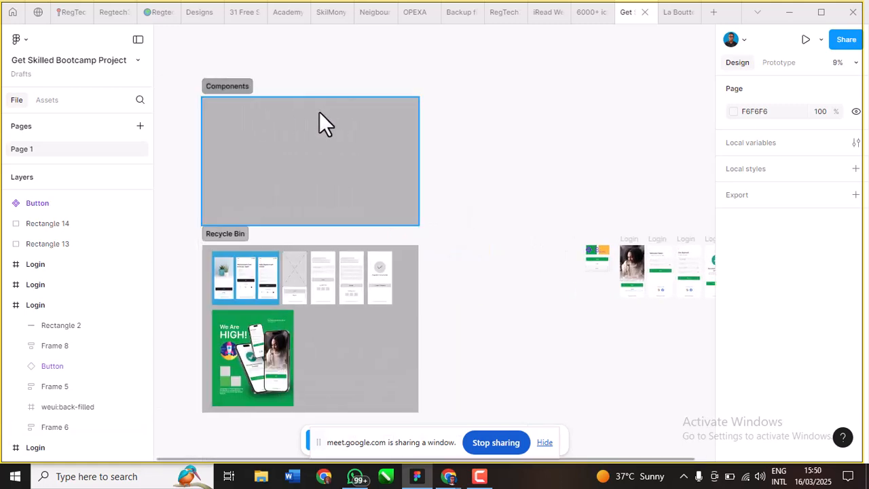
scroll(319, 111, right, 3)
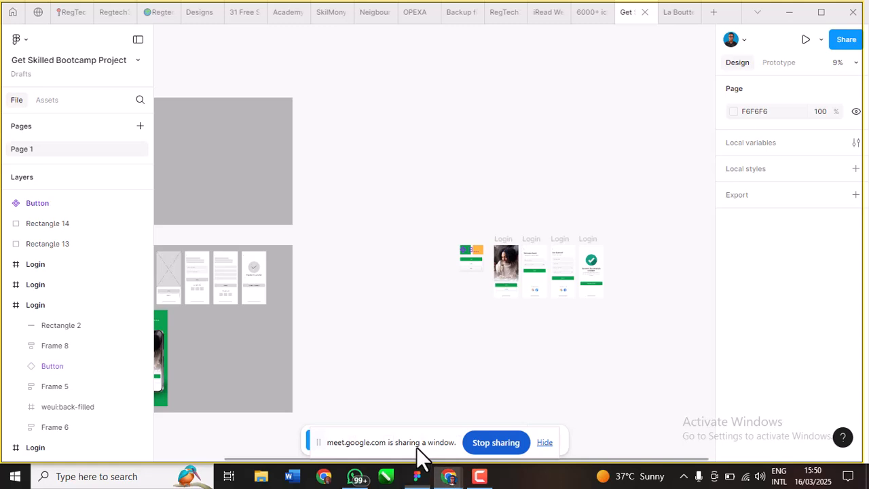
Step: Draw a new section about 3587 × 1078 in the empty canvas above the Login screens, beside the Components section
drag(417, 451, 110, 477)
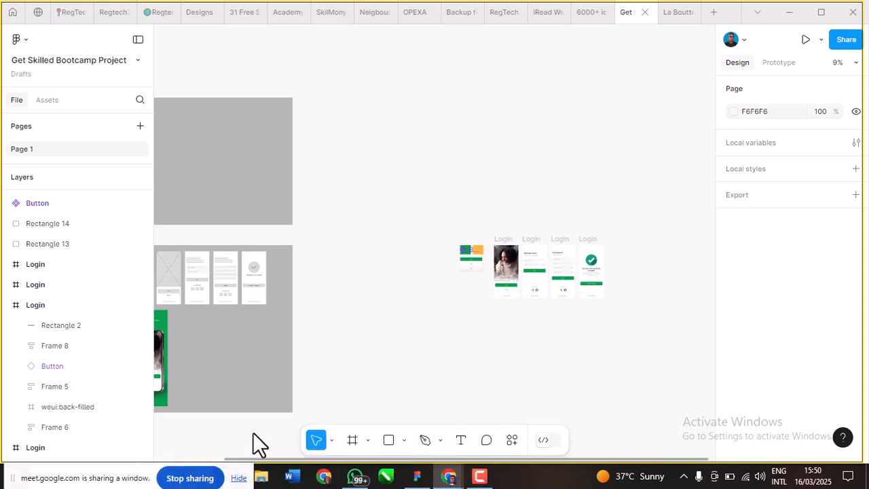
click(353, 441)
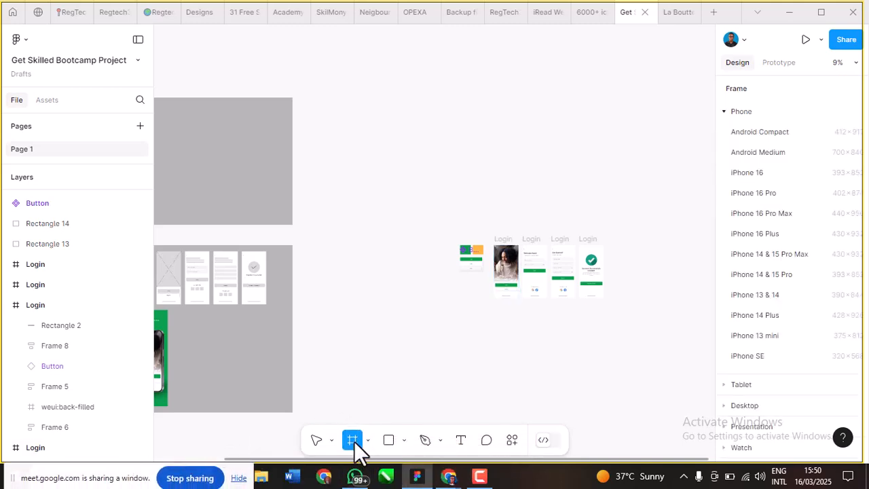
click(365, 439)
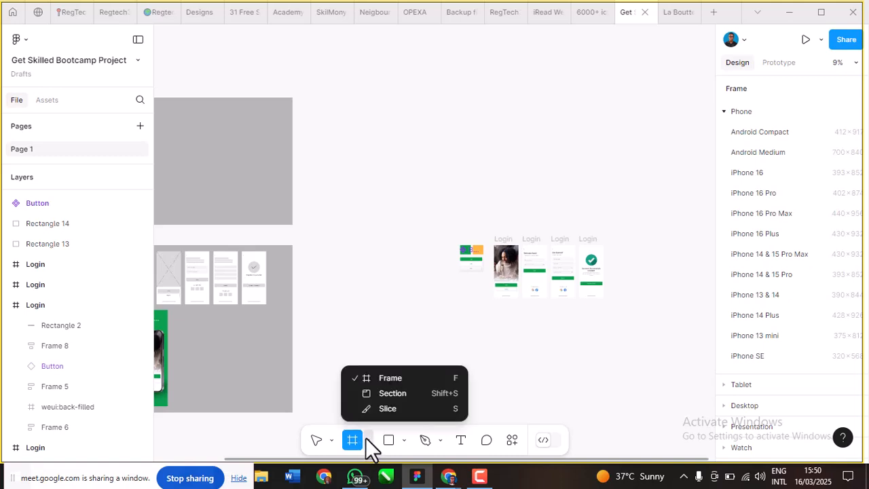
click(371, 393)
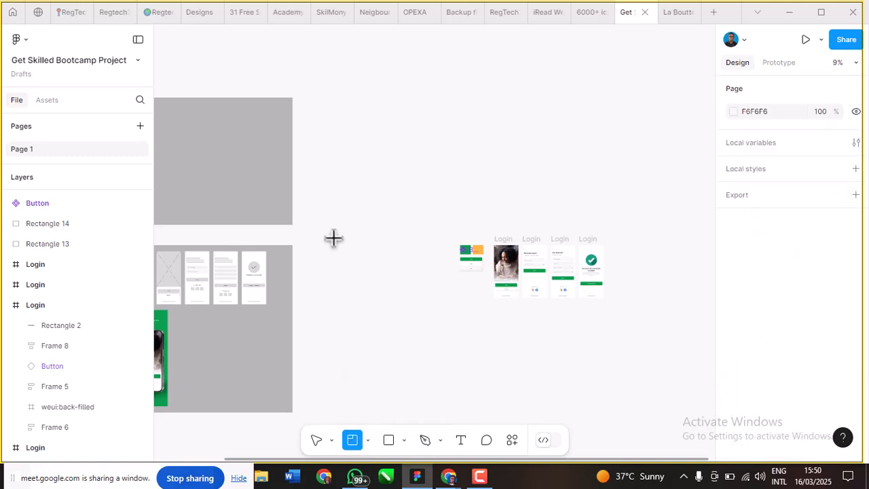
scroll(303, 122, up, 1)
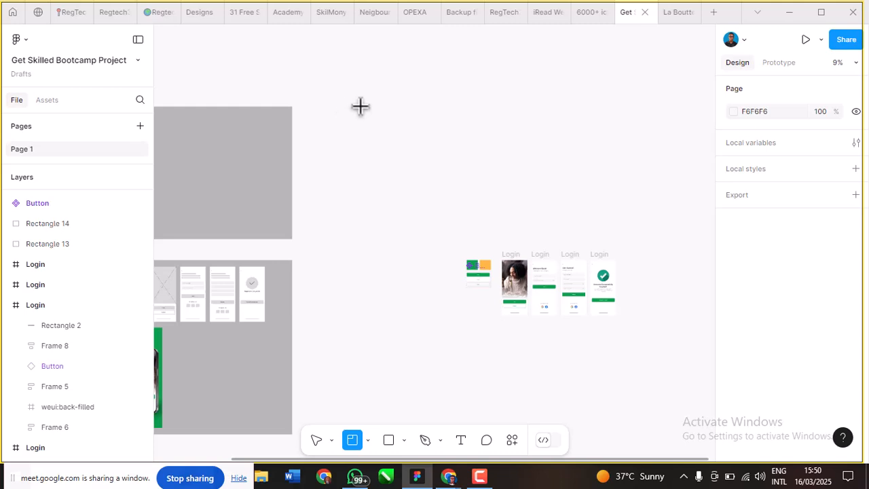
mouse_move(360, 106)
mouse_down()
mouse_move(384, 176)
mouse_move(491, 183)
mouse_move(568, 168)
mouse_up()
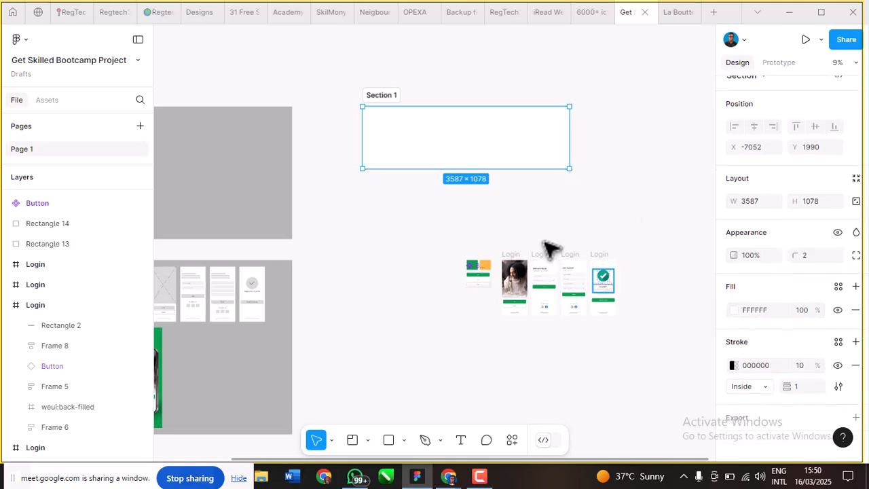
Step: Fill the new section with the green 0B9E4D sampled from the Login button on the first Login screen
scroll(531, 330, up, 3)
scroll(523, 326, up, 10)
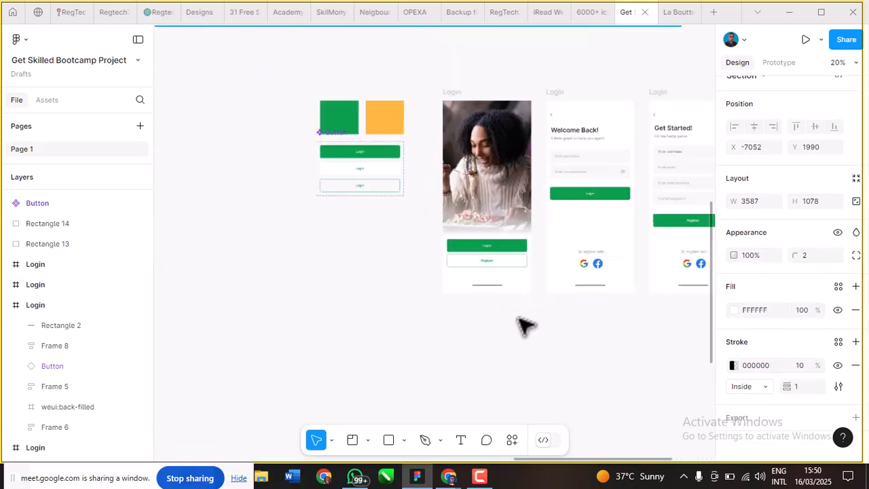
key(i)
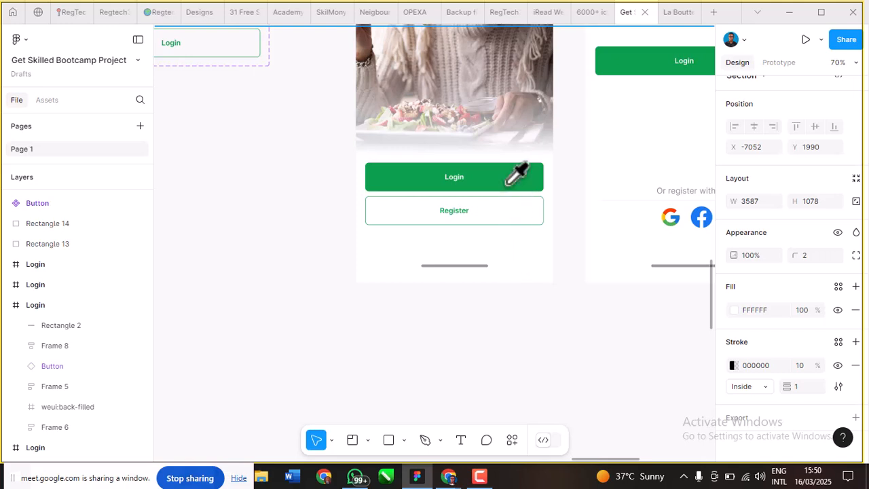
click(513, 178)
scroll(516, 197, down, 8)
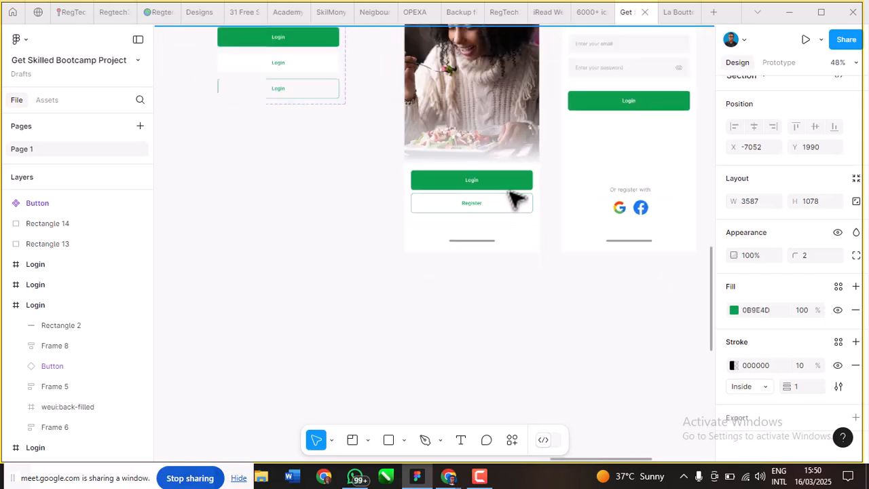
Step: Rename the green section as "Spash Screens"
scroll(517, 197, up, 5)
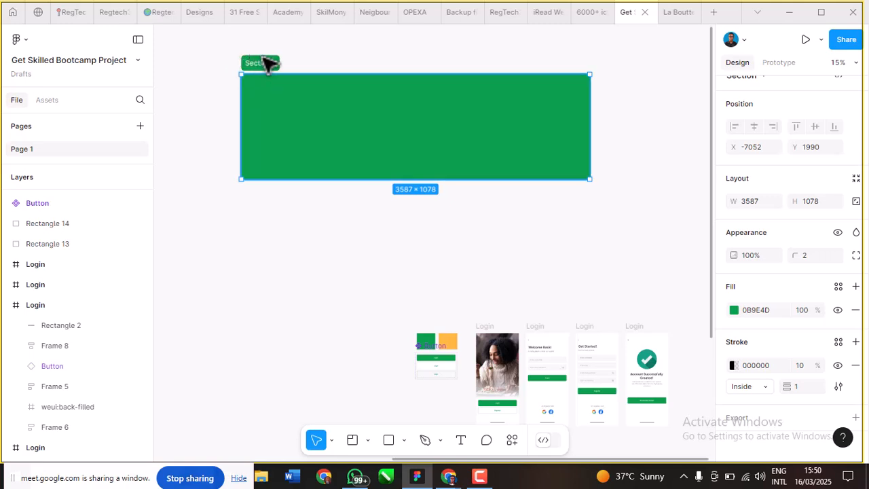
double_click(268, 63)
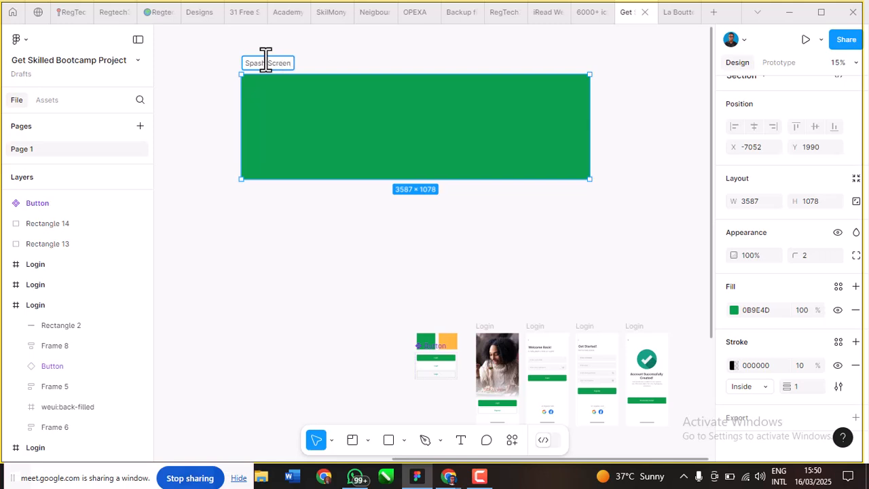
key(Return)
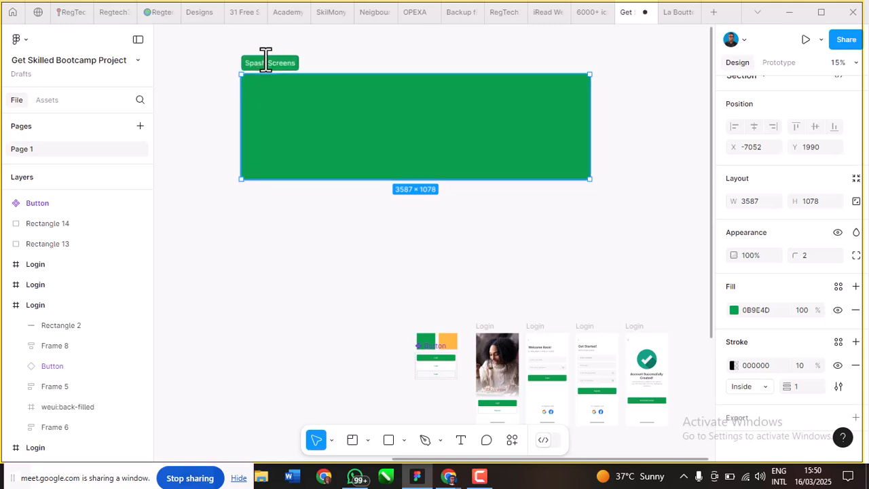
Step: Narrow the Spash Screens section to a width of about 2224, keeping its height
scroll(292, 164, down, 5)
scroll(306, 168, left, 1)
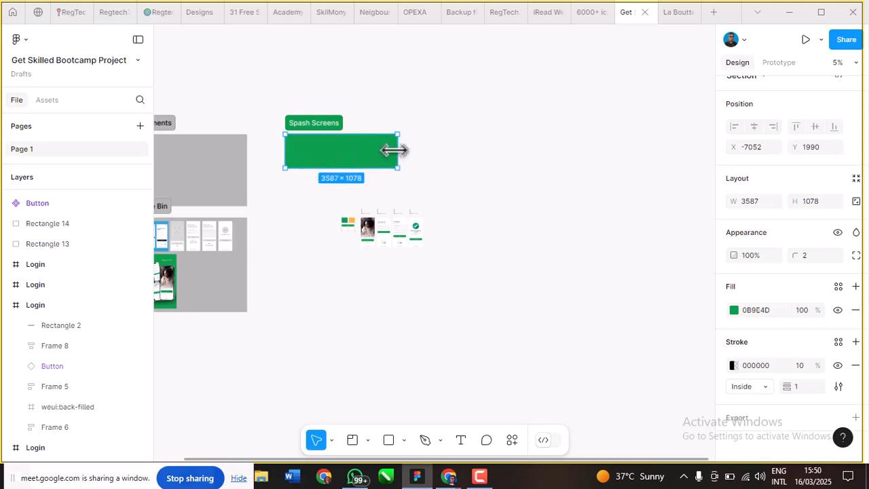
mouse_move(394, 150)
mouse_down()
mouse_move(368, 150)
mouse_move(402, 163)
mouse_move(394, 162)
mouse_up()
scroll(289, 119, up, 3)
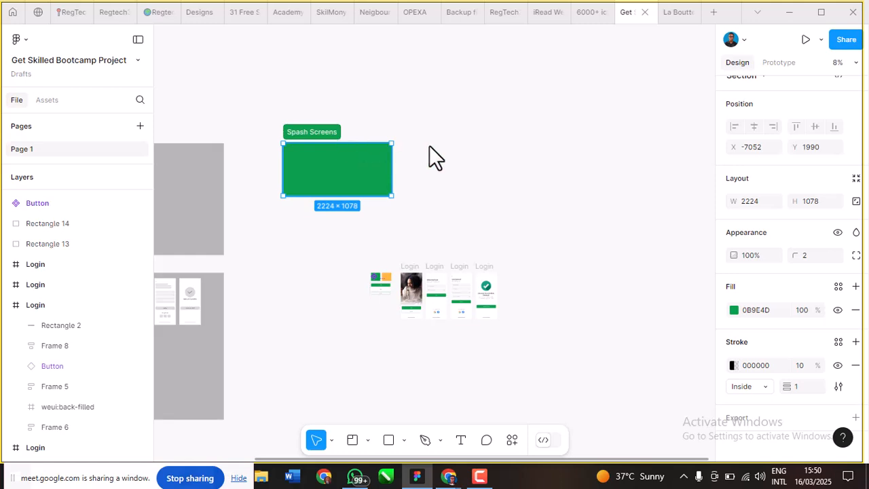
Step: Duplicate the Spash Screens section beside the original and widen the copy to about 4504
drag(328, 143, 452, 143)
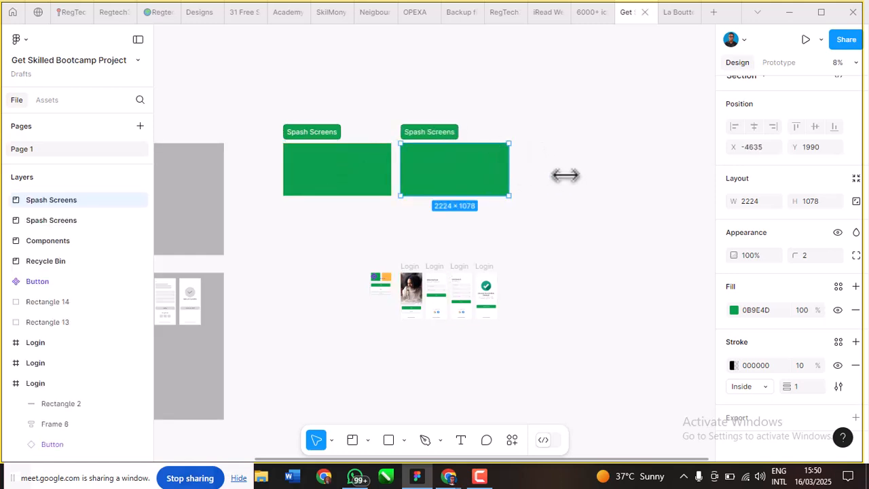
drag(565, 175, 623, 175)
Step: Rename the duplicated green section as "Onboarding"
scroll(477, 125, up, 3)
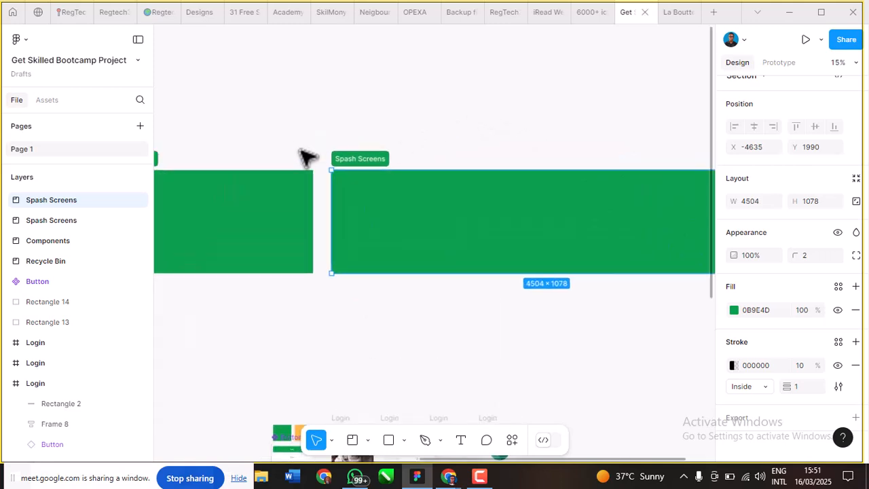
double_click(361, 159)
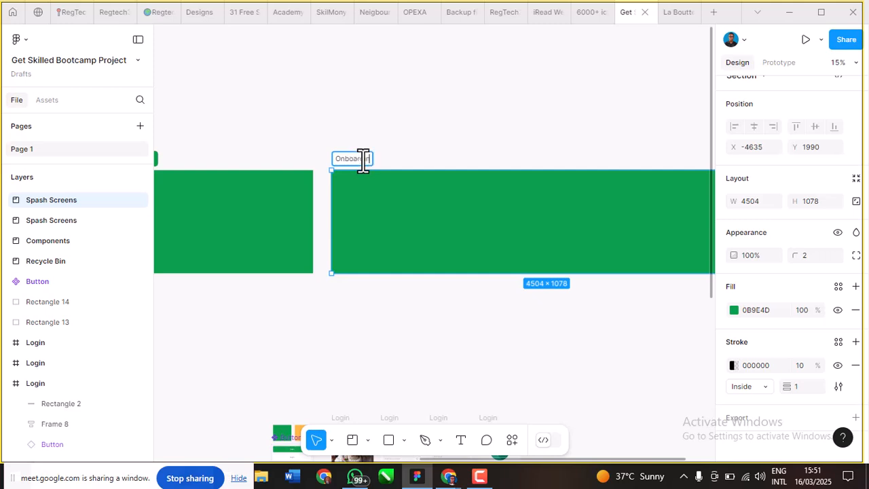
text(Onboarding)
key(Return)
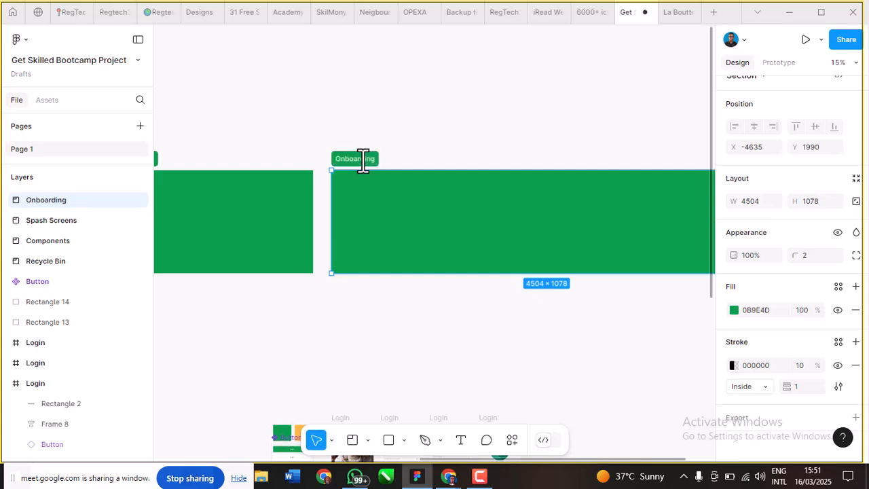
click(405, 107)
Step: Move the four Login screens together into the Onboarding section, starting near its left edge
scroll(401, 111, down, 5)
scroll(378, 284, up, 5)
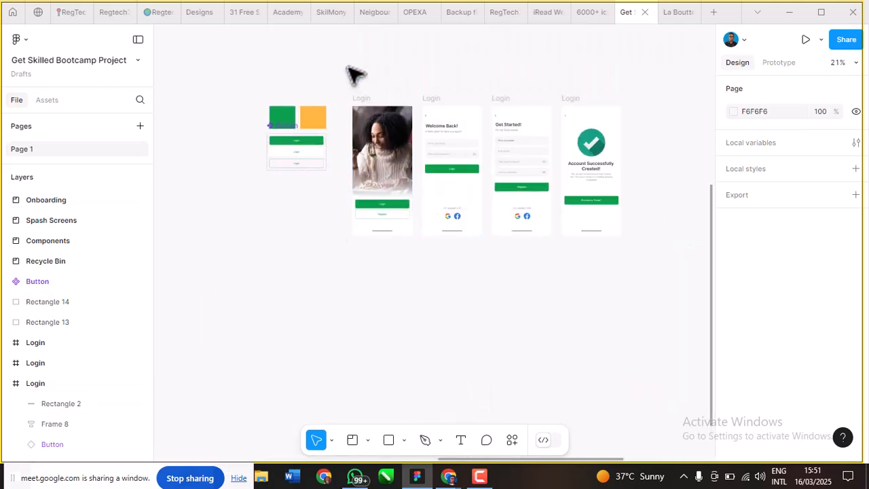
drag(349, 68, 662, 268)
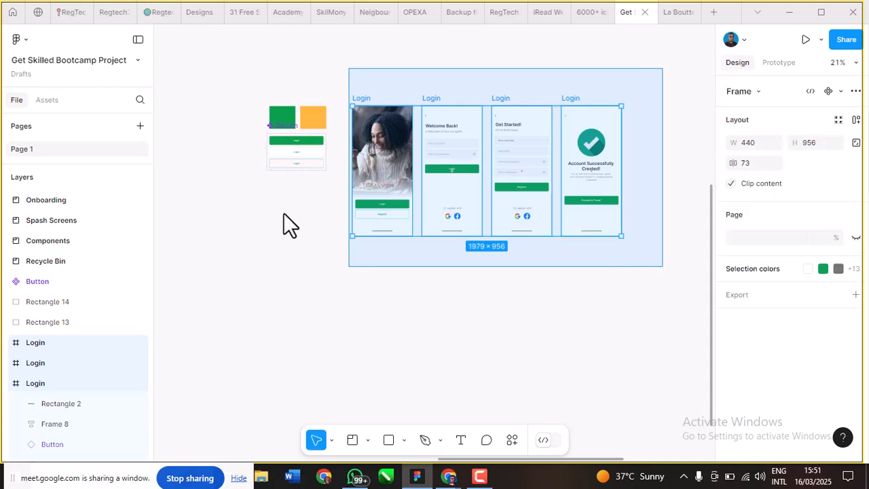
scroll(225, 218, down, 5)
scroll(349, 219, up, 3)
scroll(352, 218, up, 2)
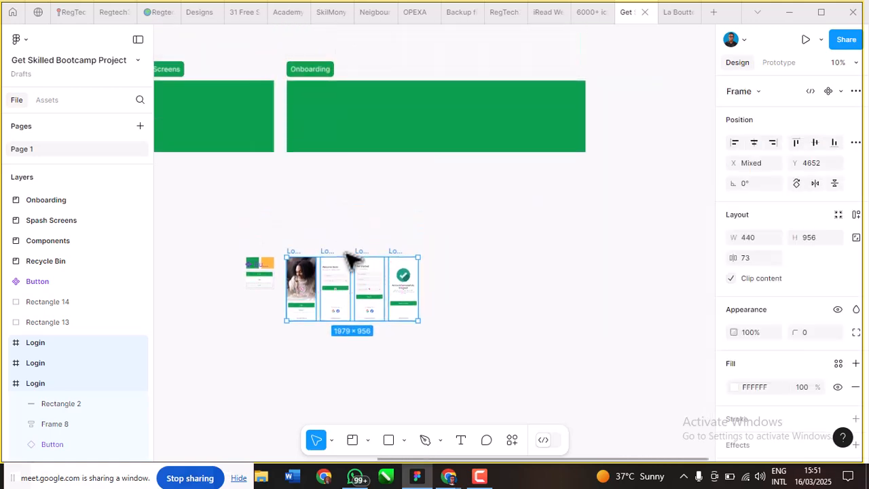
drag(349, 242, 353, 118)
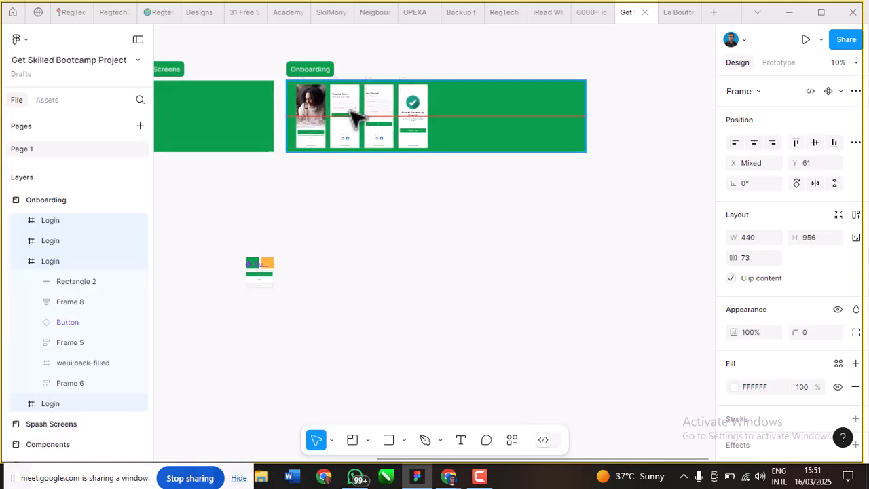
Step: Narrow the Onboarding section to a width of about 2247 so it fits around the four Login screens
click(559, 112)
click(503, 110)
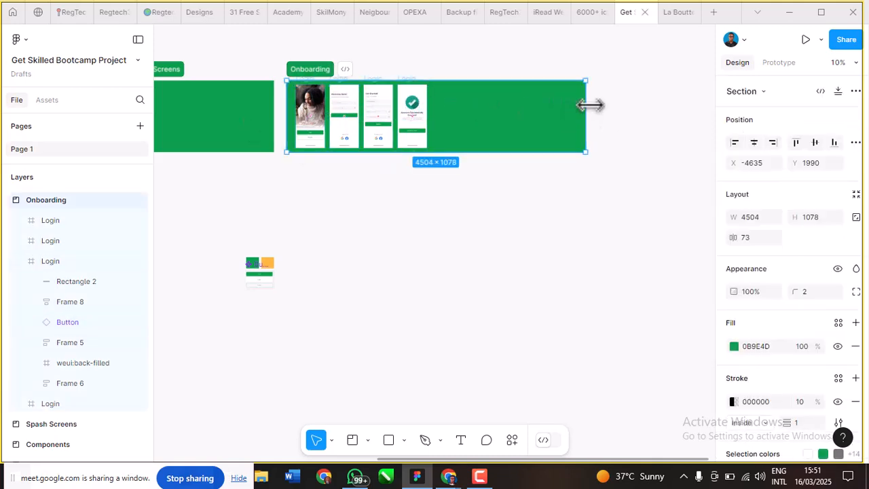
drag(583, 110, 436, 118)
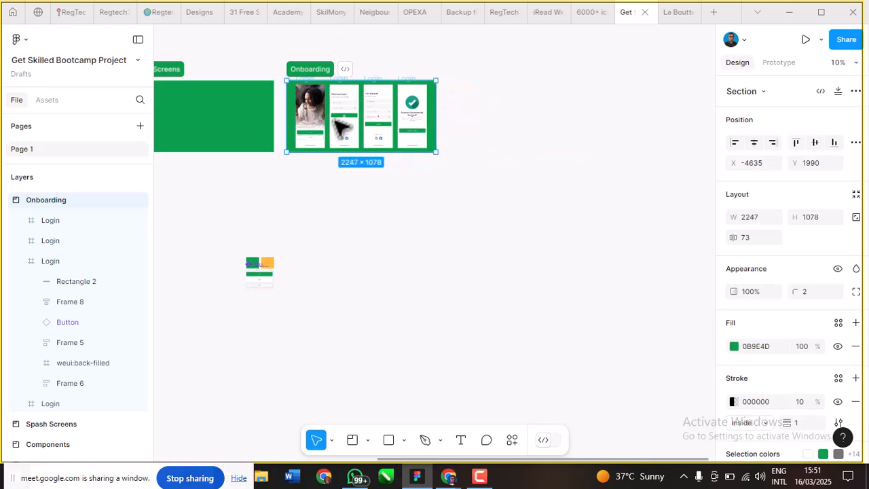
Step: Examine the green and orange colour swatches and the three Login button variants beneath them
scroll(446, 81, down, 3)
scroll(345, 107, up, 5)
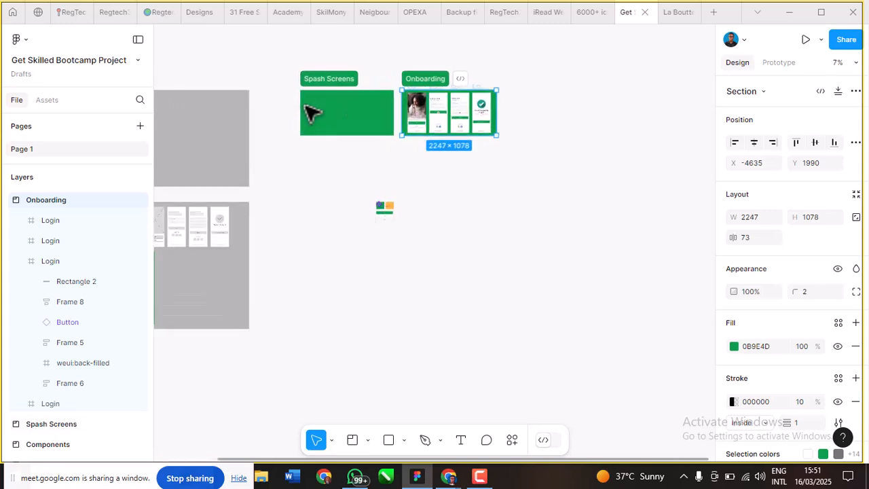
scroll(368, 192, up, 8)
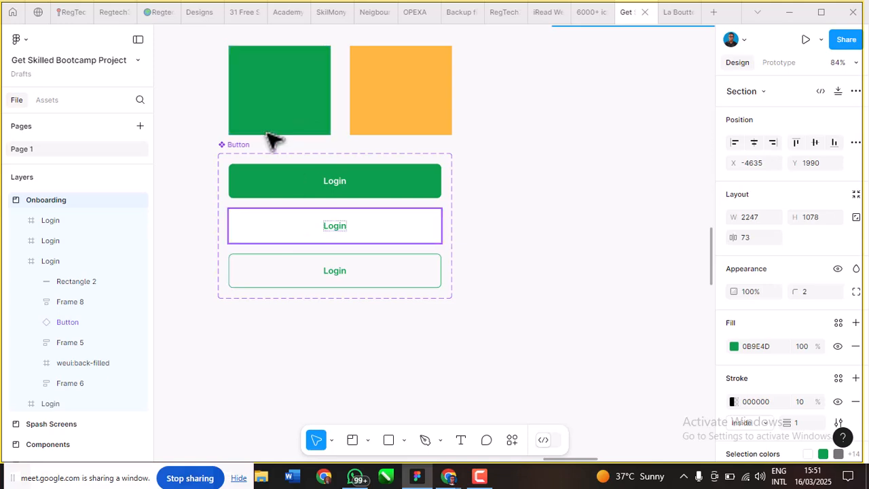
scroll(367, 197, down, 2)
scroll(367, 195, down, 1)
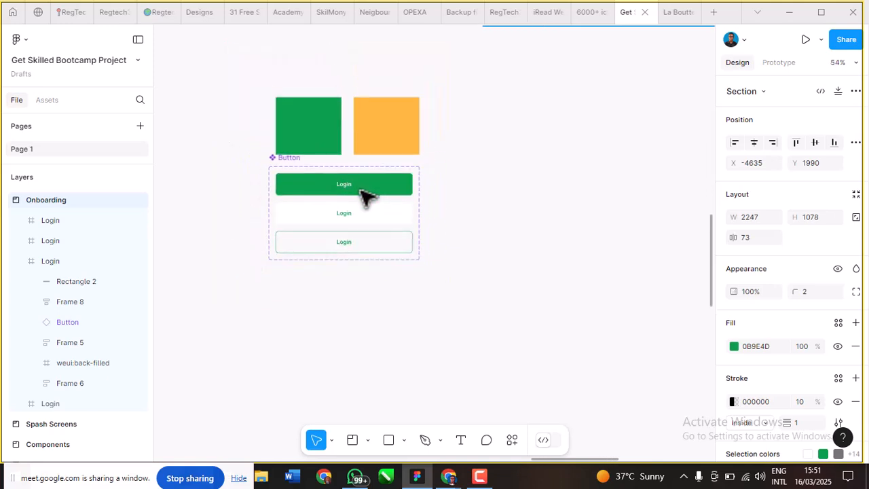
scroll(360, 194, up, 1)
scroll(333, 139, up, 2)
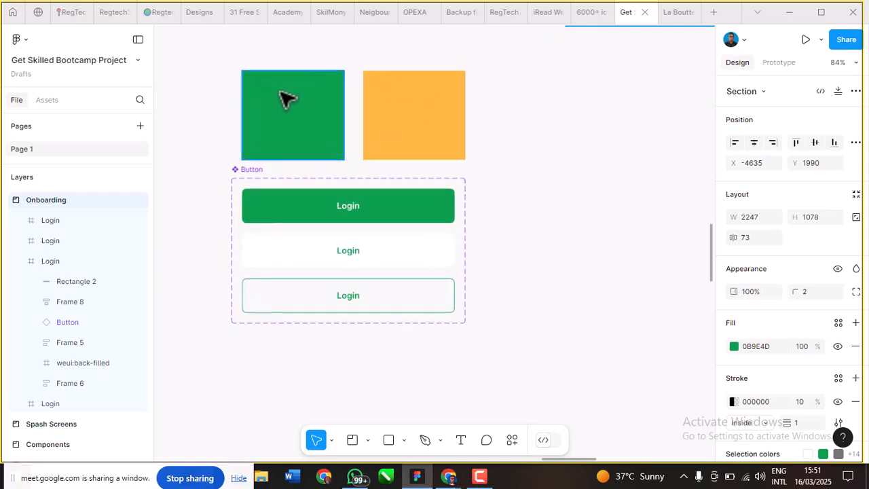
click(397, 110)
click(300, 103)
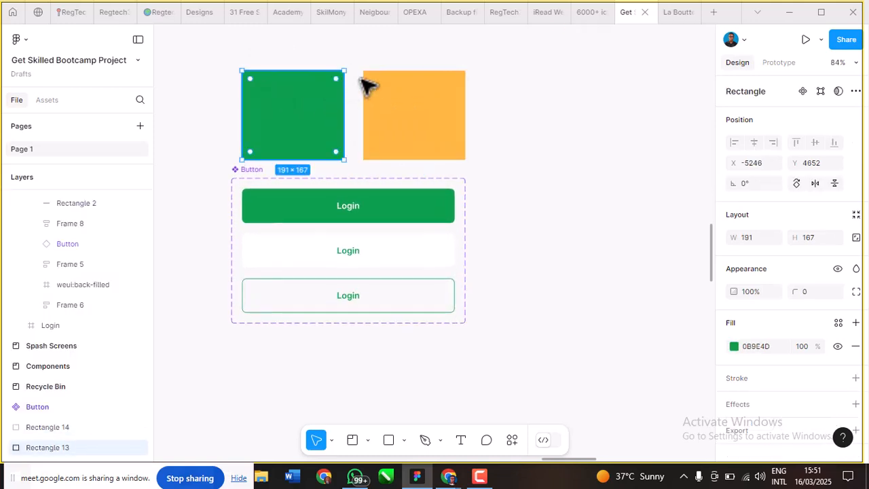
click(422, 136)
scroll(351, 124, down, 3)
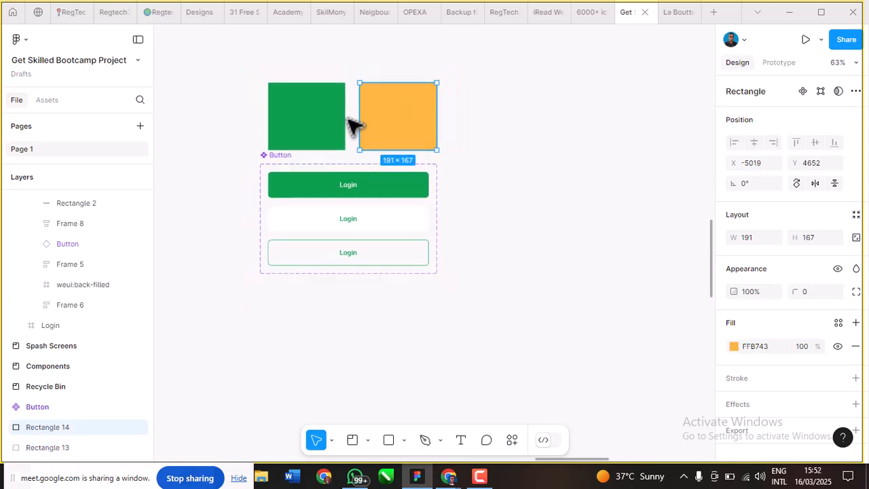
click(484, 97)
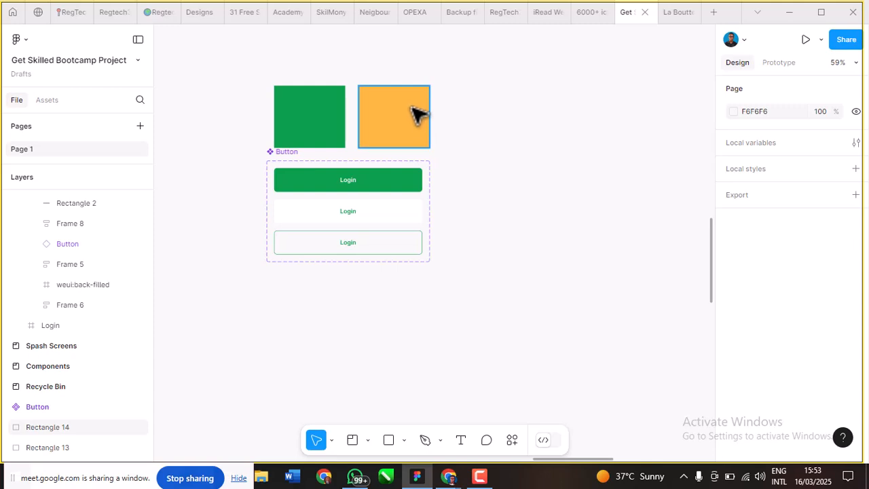
key(Escape)
scroll(328, 72, up, 3)
scroll(327, 72, up, 2)
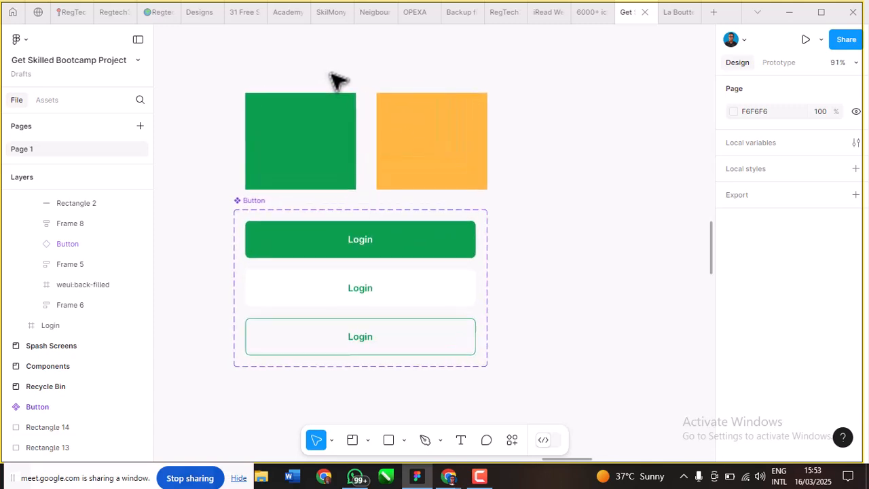
Step: Move the Button component set away from the colour swatches into the upper-left corner of the Components section
scroll(327, 72, down, 10)
scroll(355, 83, up, 3)
scroll(365, 90, down, 4)
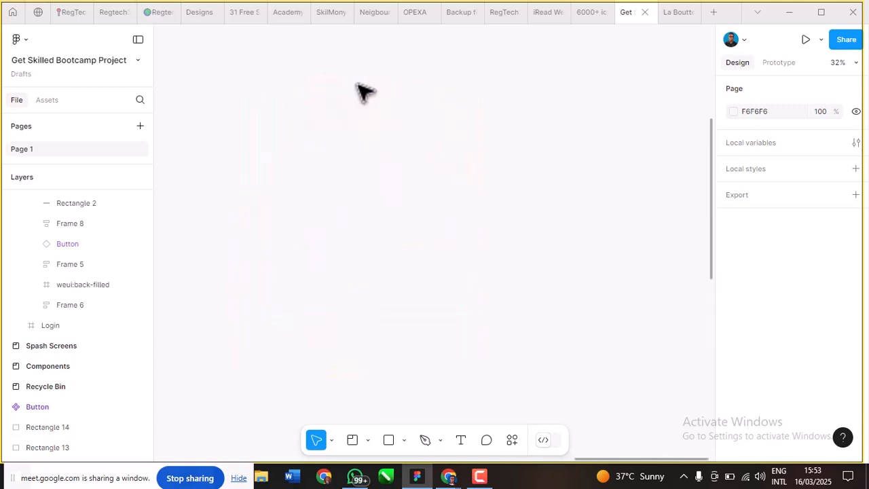
scroll(360, 250, up, 3)
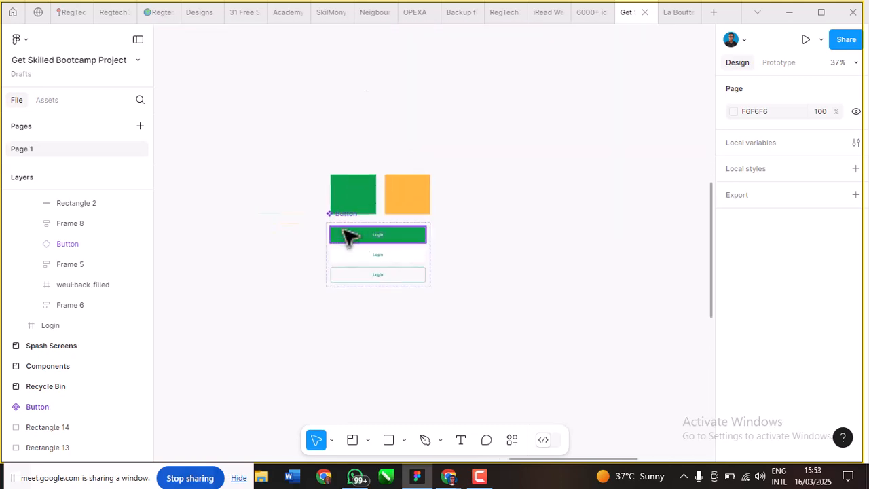
click(348, 231)
drag(241, 173, 219, 67)
scroll(476, 202, left, 2)
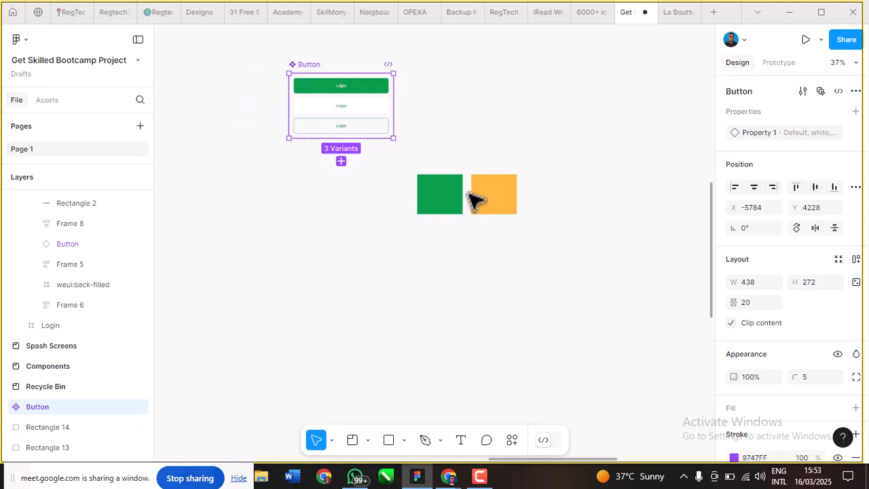
scroll(474, 197, up, 2)
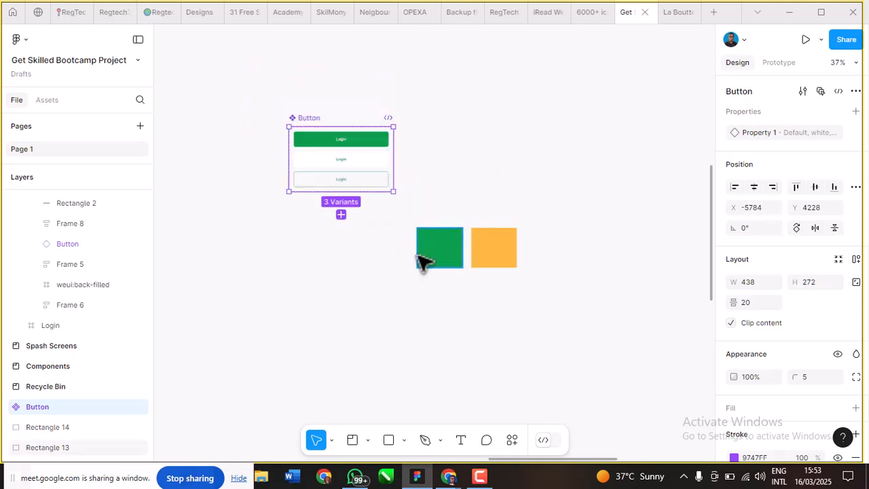
scroll(455, 249, left, 5)
scroll(455, 249, down, 5)
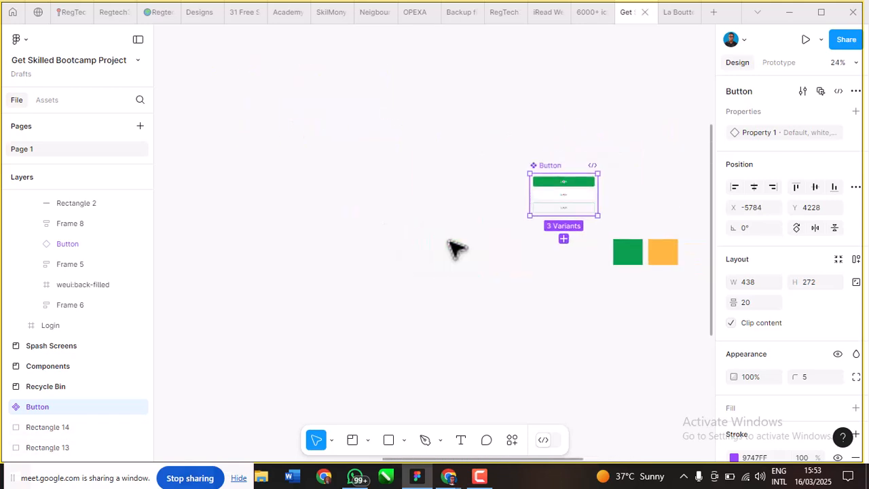
scroll(537, 230, left, 3)
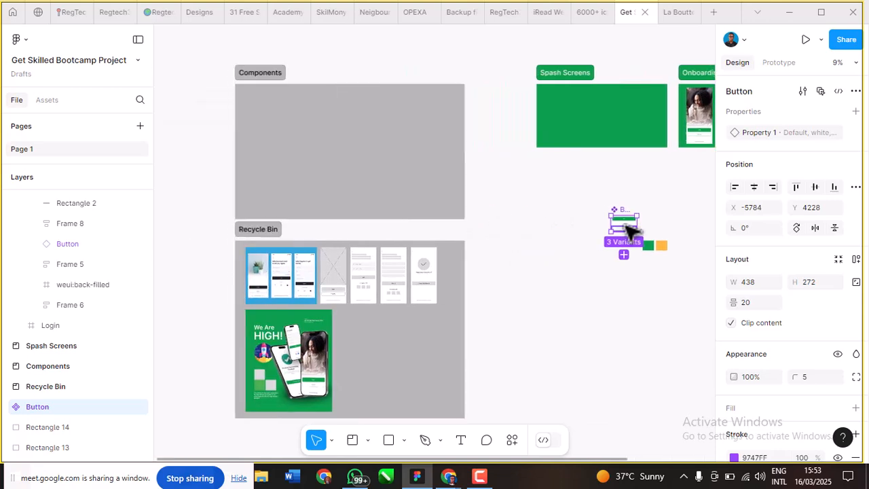
drag(622, 229, 239, 90)
Step: Nudge the Button component set to about X 120, Y 125 within the Components section
scroll(235, 85, up, 5)
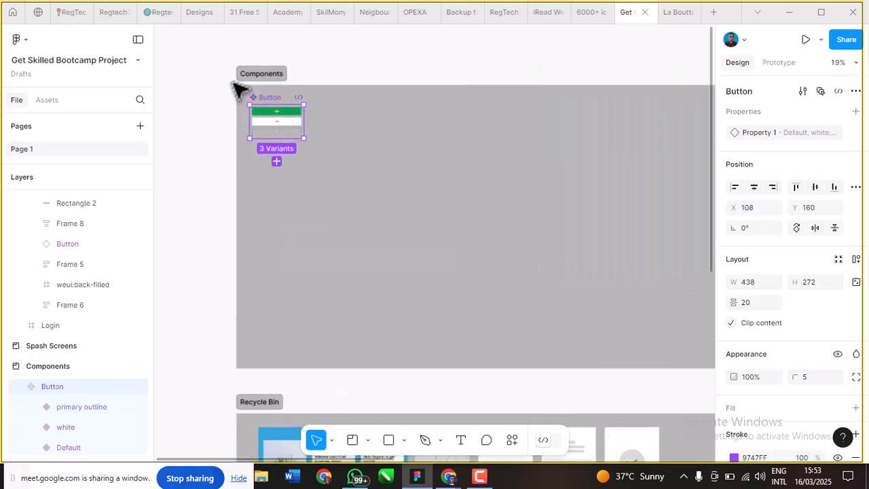
scroll(235, 86, up, 5)
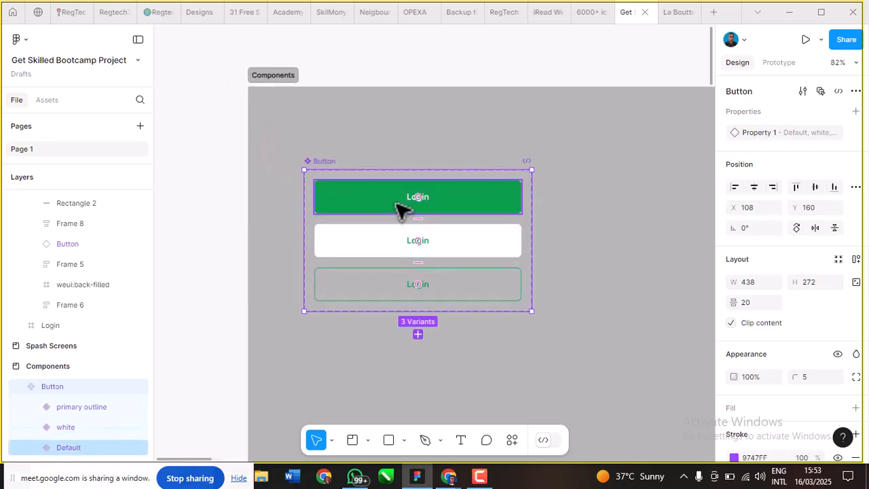
click(345, 181)
scroll(343, 180, down, 4)
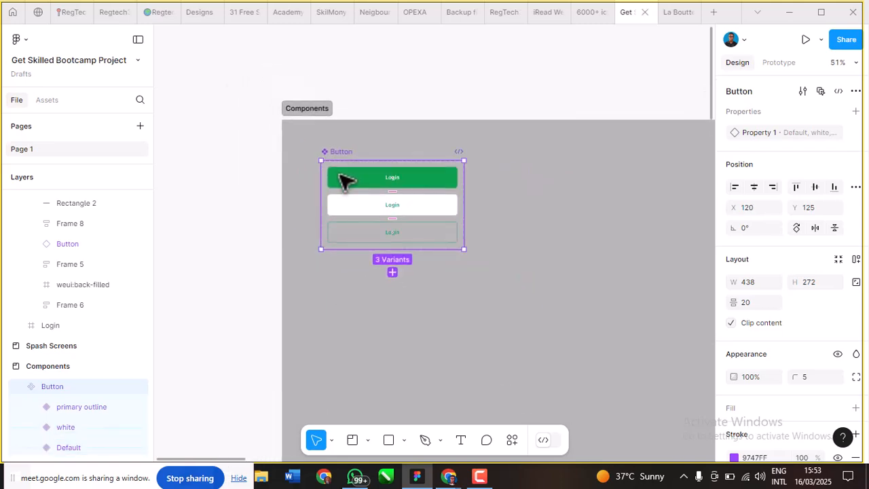
scroll(344, 180, down, 5)
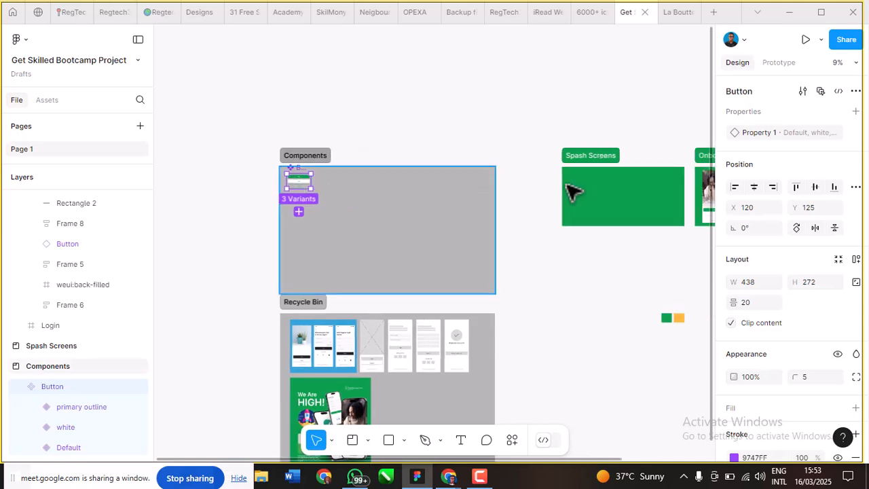
click(501, 199)
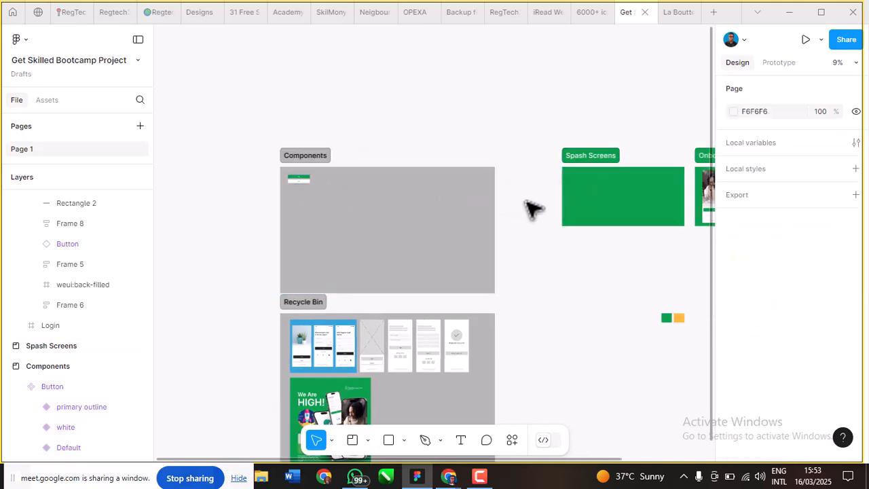
Step: Review the Button component set inside the Components section and the layout of the neighbouring sections
scroll(269, 216, down, 1)
scroll(304, 211, up, 3)
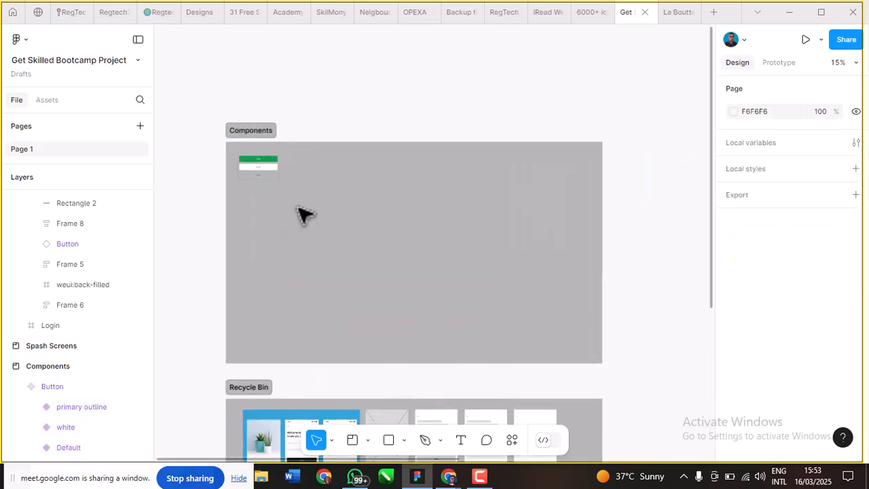
scroll(315, 225, up, 1)
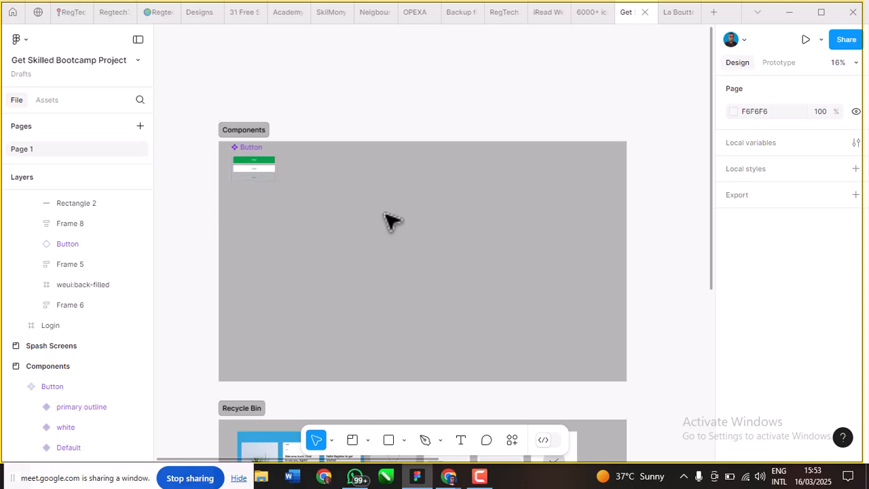
scroll(392, 221, down, 1)
scroll(388, 229, right, 5)
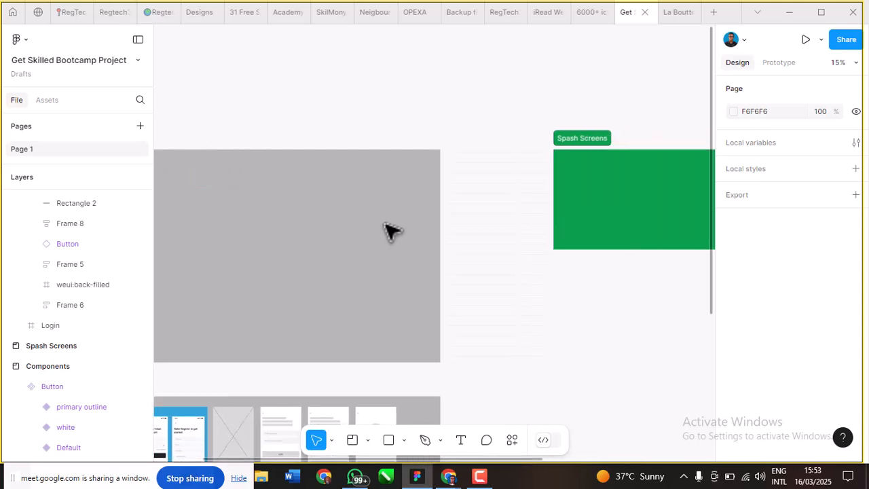
scroll(392, 231, down, 5)
scroll(394, 229, right, 2)
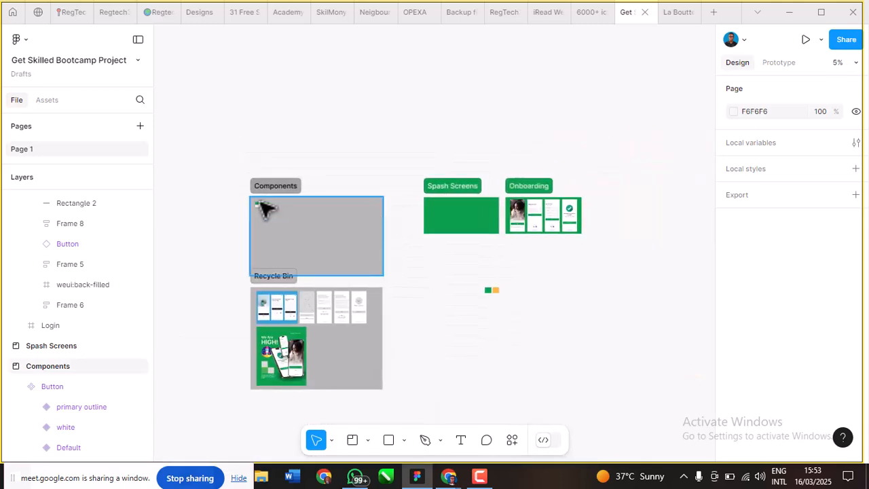
scroll(264, 207, up, 2)
scroll(263, 207, up, 2)
scroll(287, 252, up, 2)
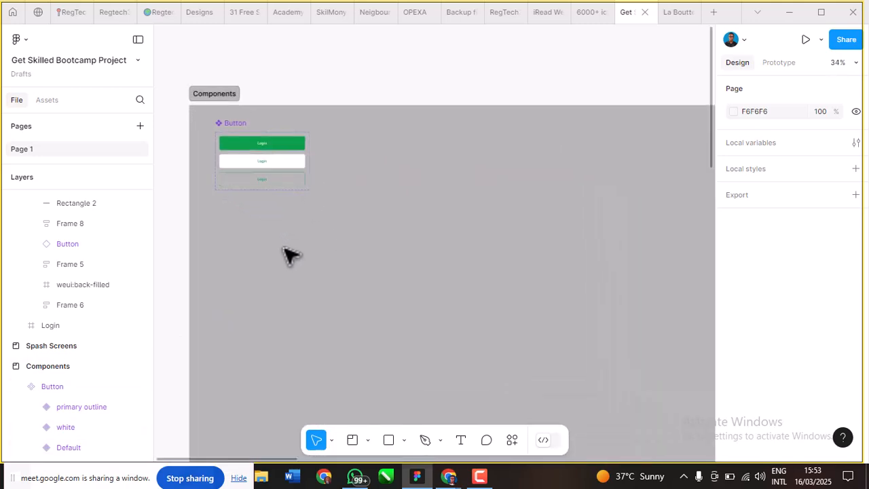
scroll(258, 167, down, 5)
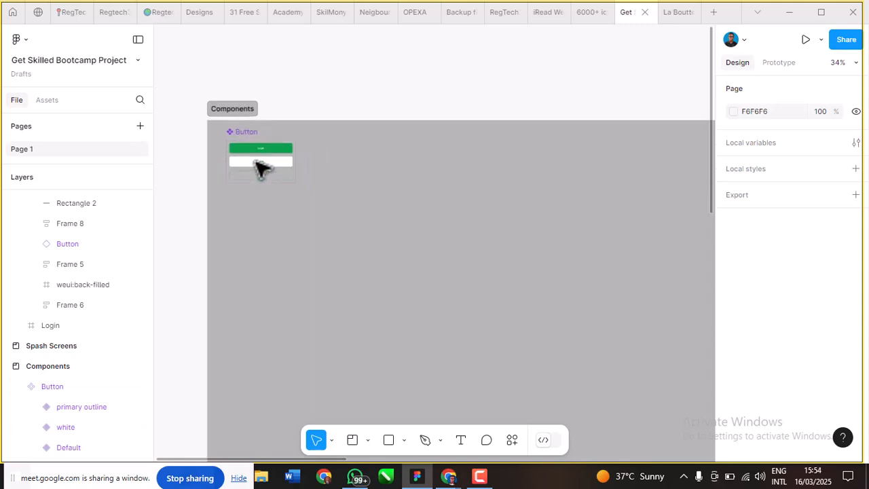
Step: Move the green and orange colour swatches together into the Components section
scroll(258, 167, down, 3)
scroll(441, 285, right, 1)
scroll(451, 252, up, 4)
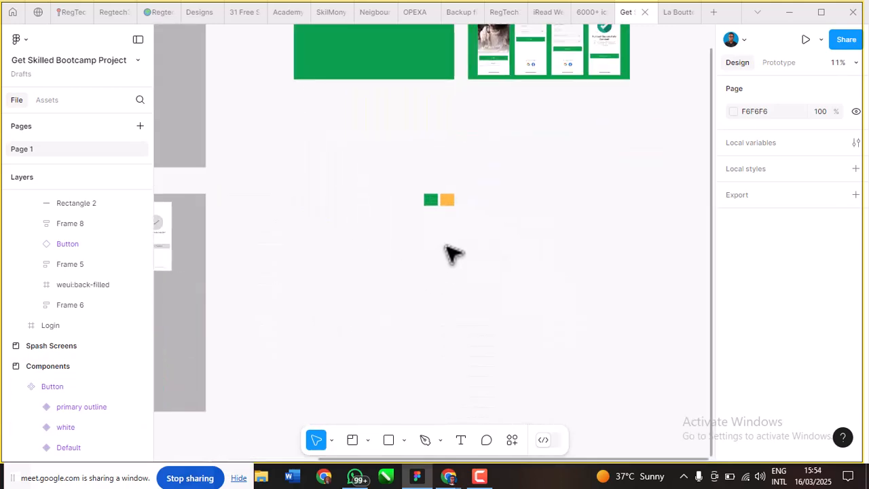
scroll(448, 202, up, 3)
scroll(410, 206, down, 1)
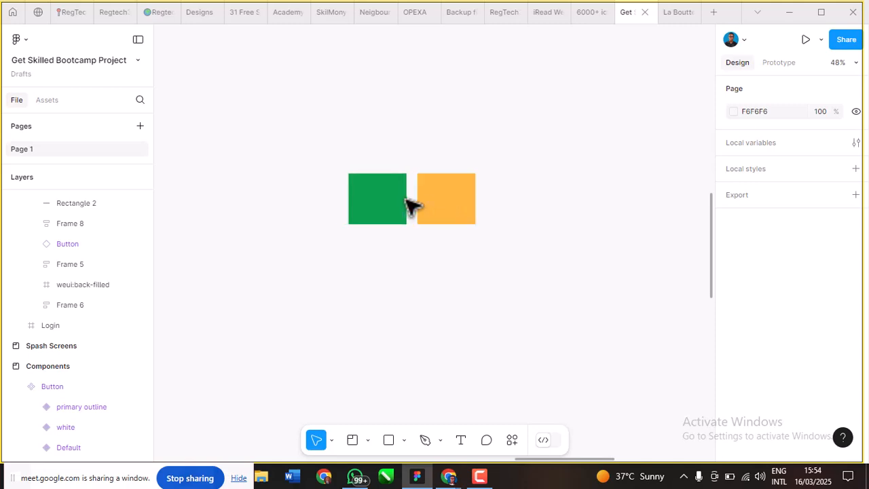
click(407, 204)
shift+click(446, 206)
scroll(445, 206, down, 4)
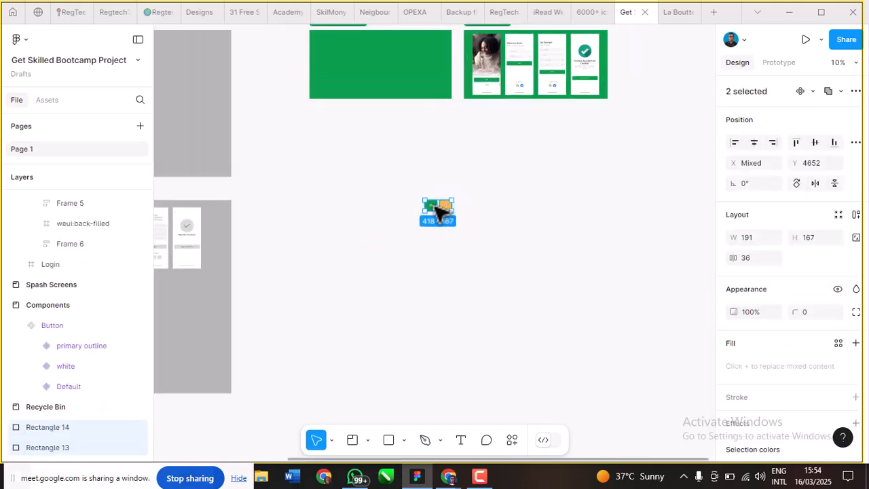
drag(438, 212, 203, 130)
Step: Place both swatches beside the Button component set at Y 125 and widen each to 505
scroll(204, 129, left, 2)
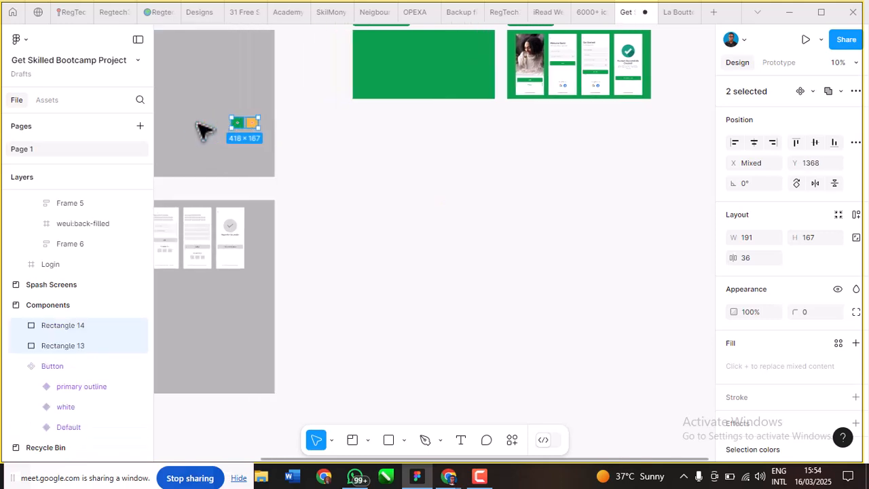
scroll(204, 129, left, 3)
scroll(403, 127, up, 2)
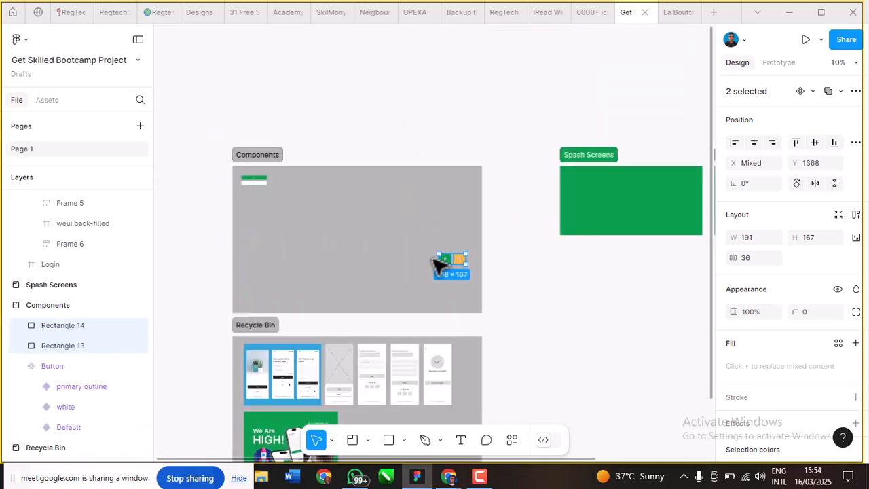
scroll(283, 229, up, 3)
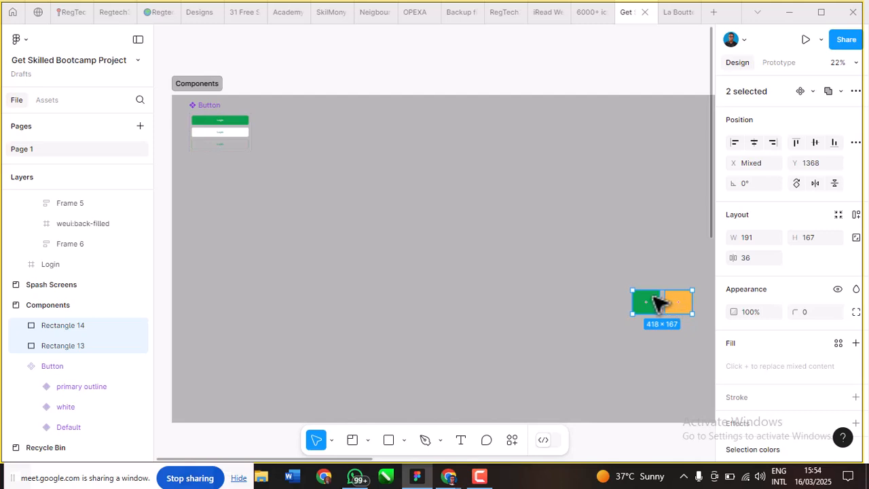
drag(659, 302, 296, 125)
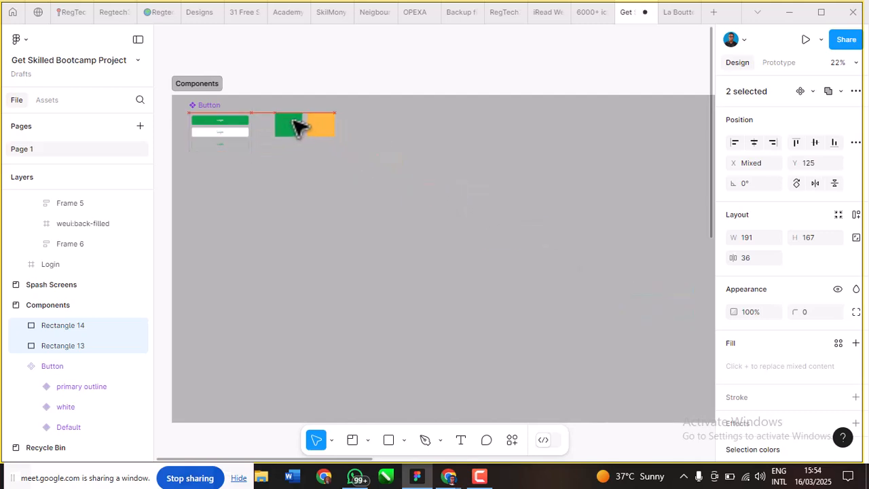
scroll(297, 126, up, 4)
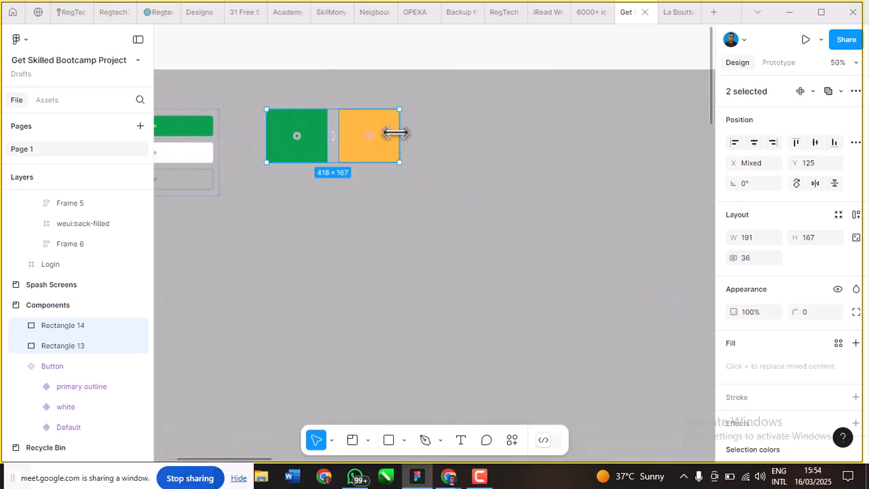
drag(396, 133, 618, 140)
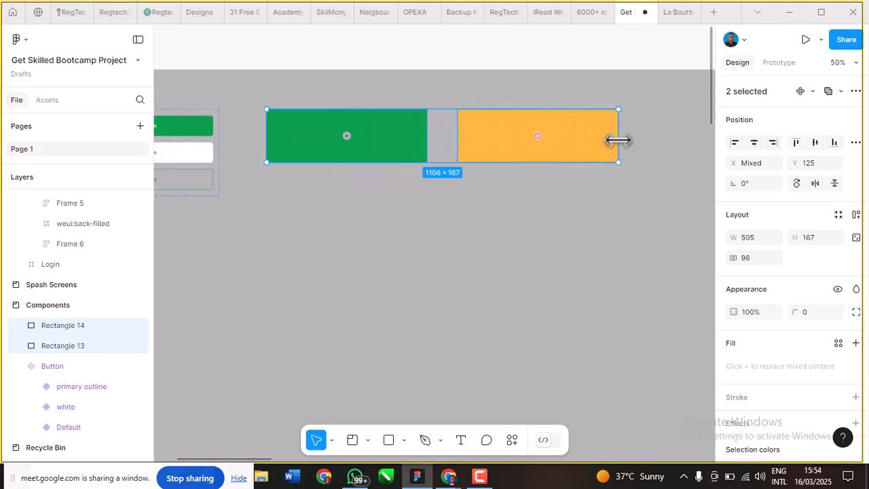
Step: Create a colour style named Primary - Green with description Branding from the green swatch's 0B9E4D fill
click(492, 157)
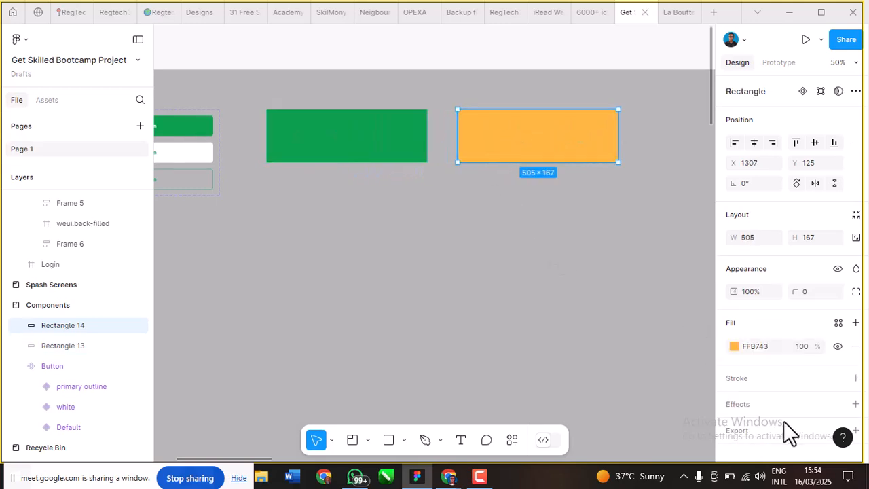
click(306, 154)
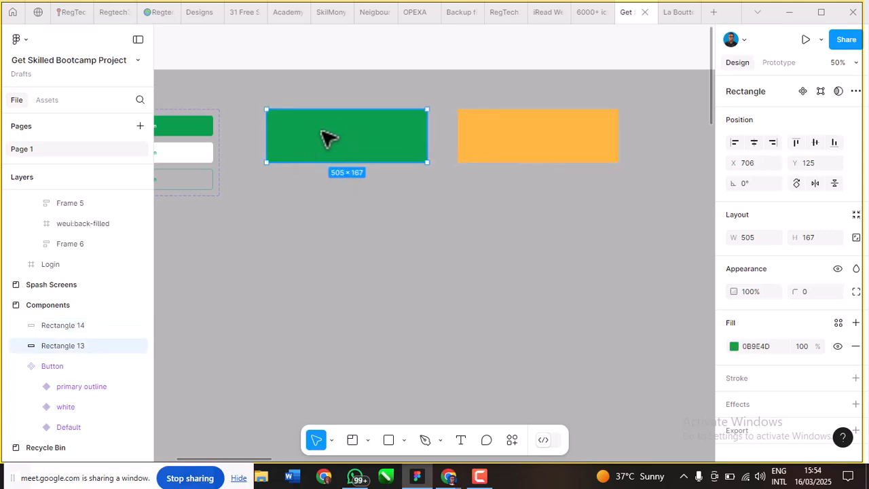
click(775, 347)
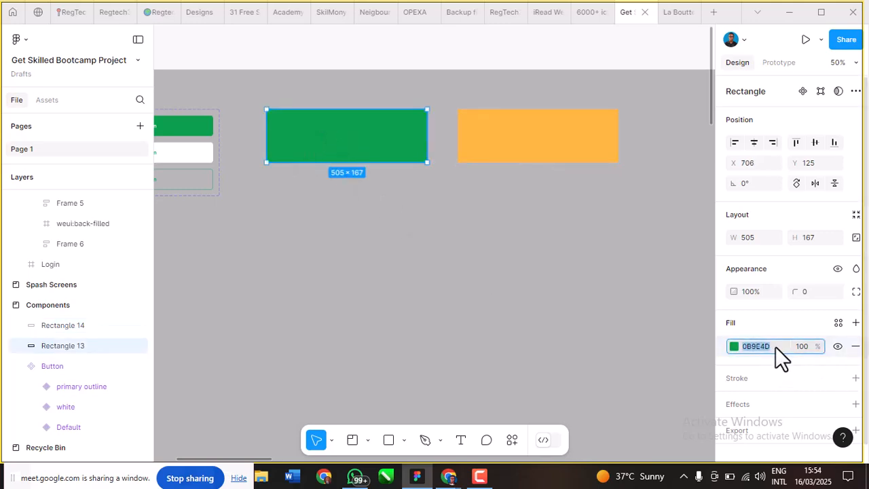
click(839, 324)
click(839, 324)
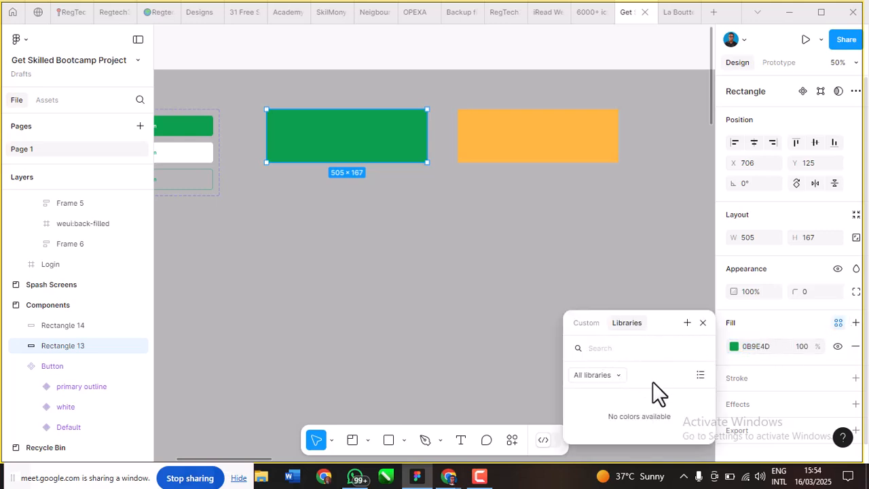
click(685, 325)
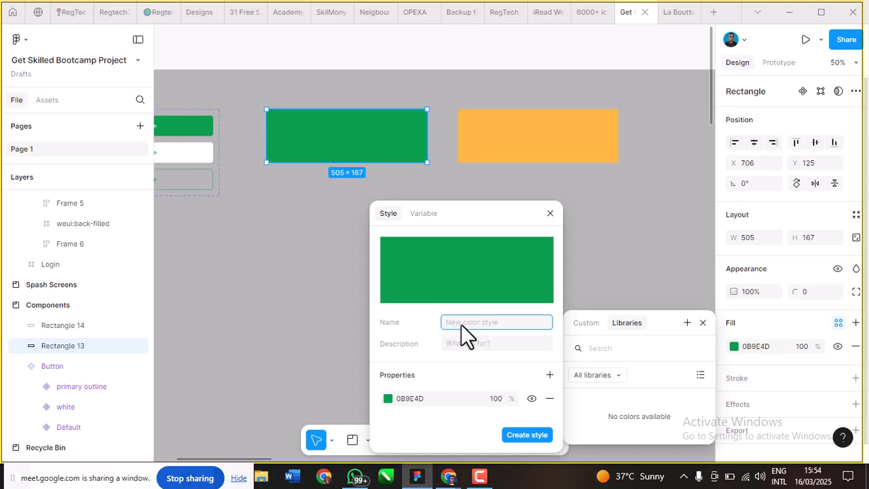
text(Primary - Green)
click(475, 343)
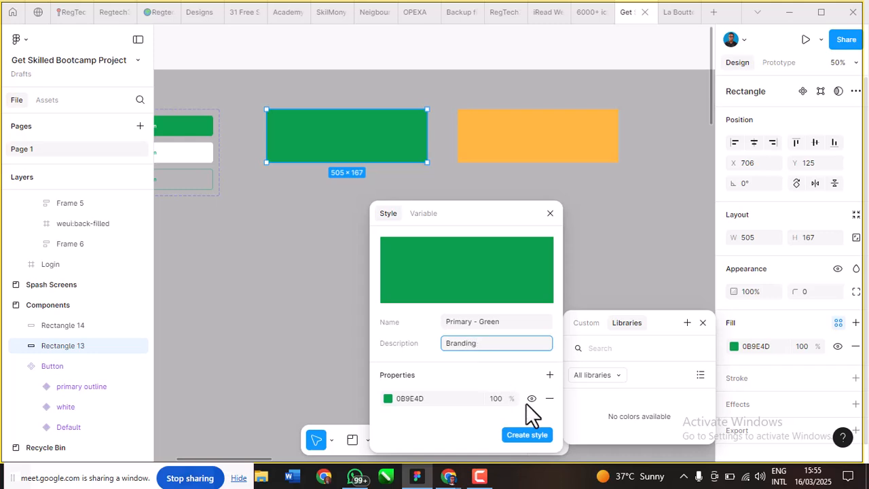
click(538, 434)
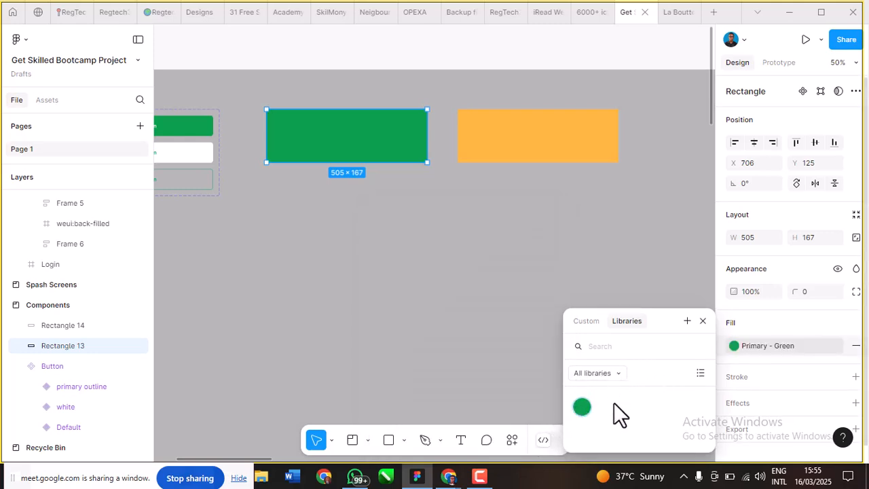
Step: Create a colour style named Primary - Yellow with description Branding 20% from the orange swatch's FFB743 fill
click(521, 142)
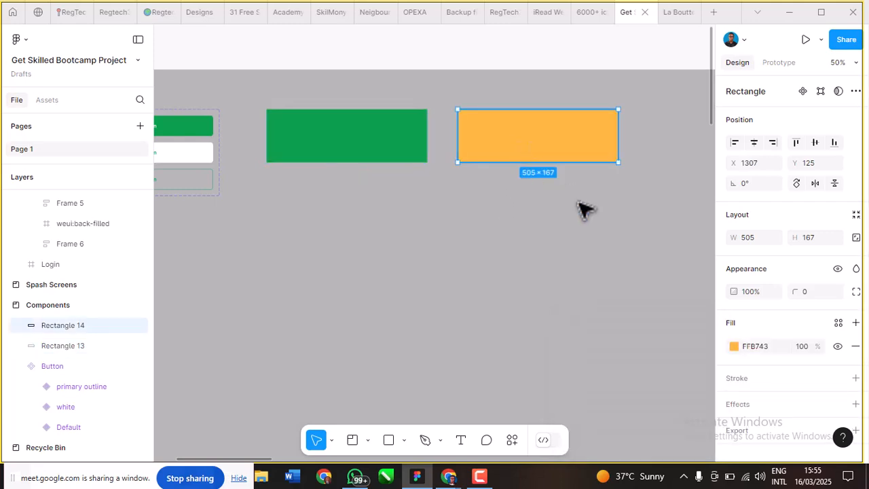
click(856, 323)
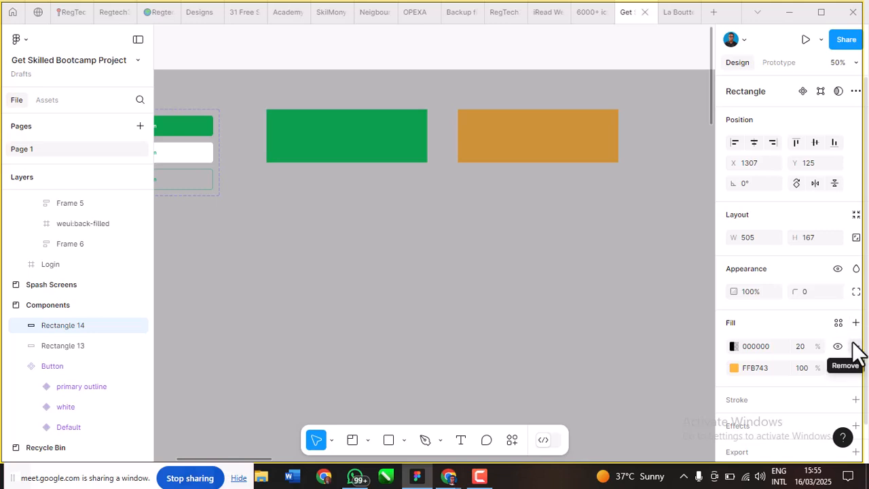
click(852, 343)
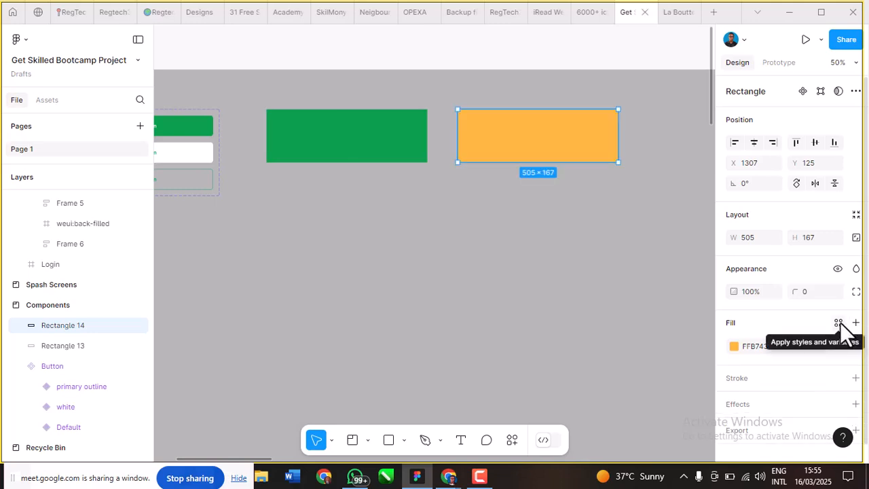
click(839, 324)
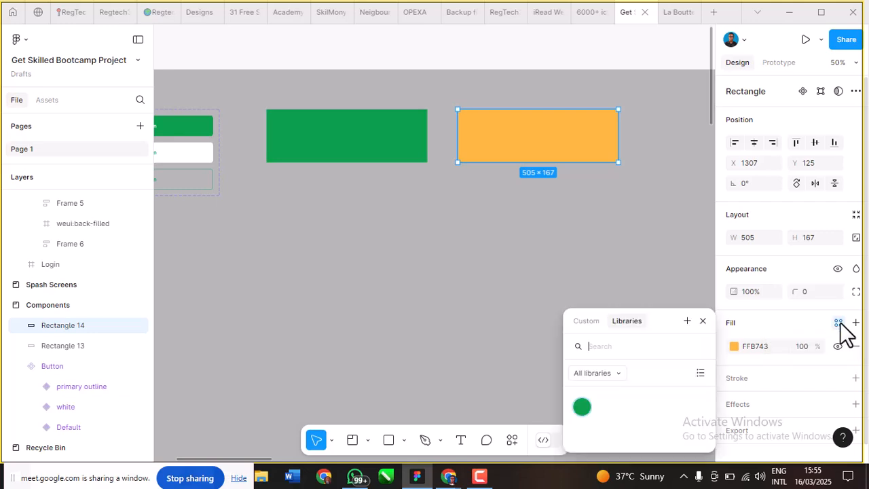
click(687, 319)
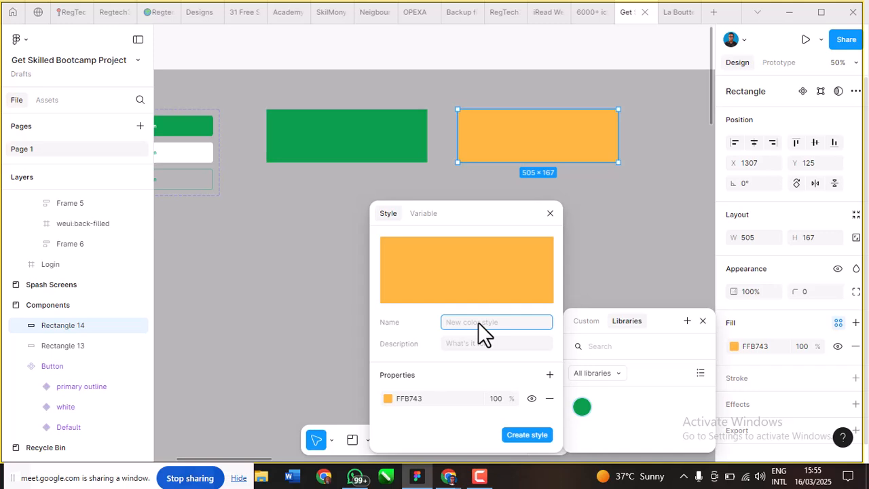
text(Primary - Yellow)
click(481, 343)
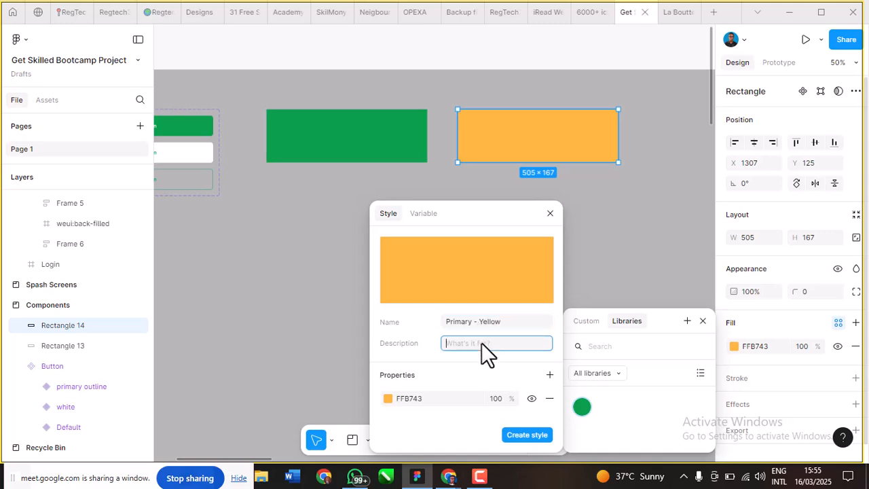
text(B)
text(ding 20%)
click(525, 432)
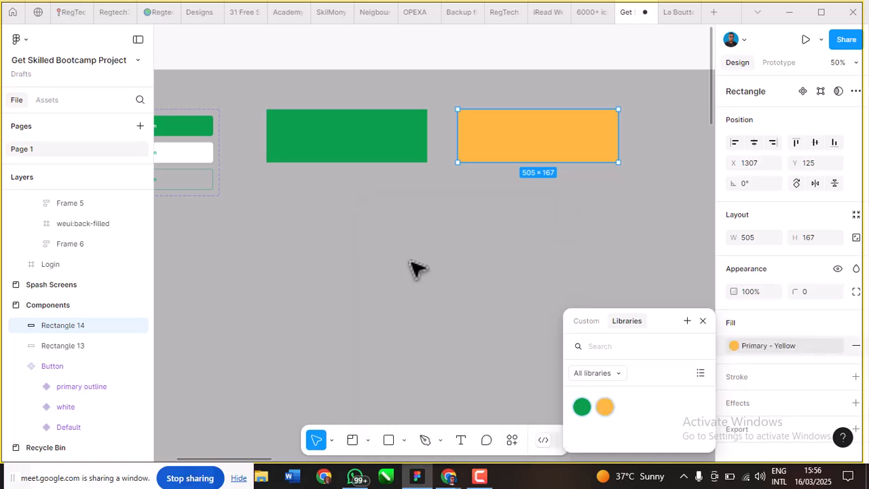
Step: Duplicate the green and orange swatches as a second row directly below the originals at Y 366
scroll(421, 237, down, 5)
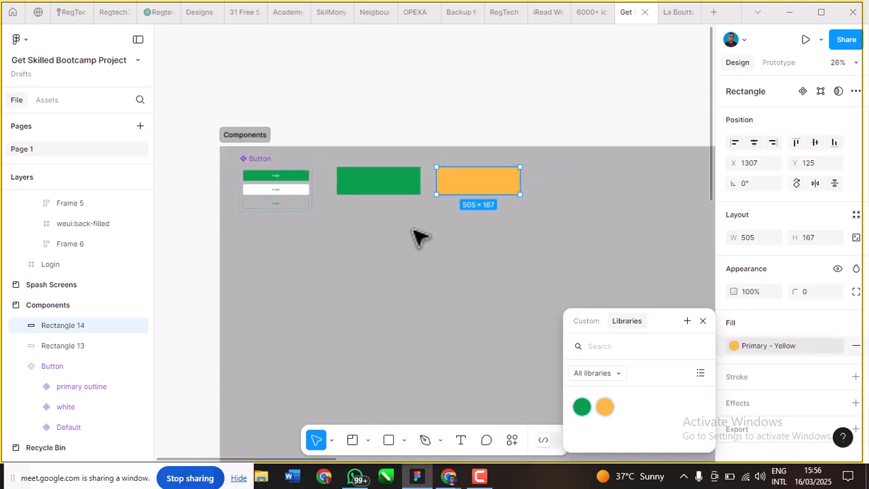
click(449, 234)
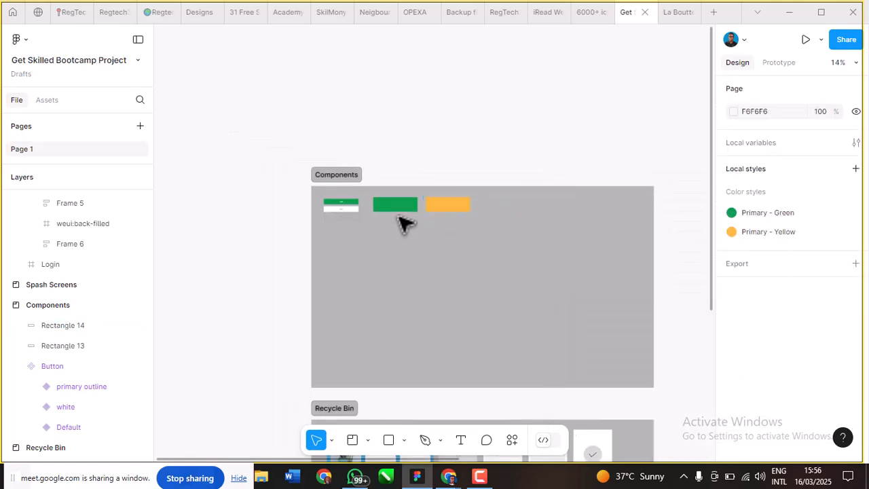
scroll(400, 224, up, 5)
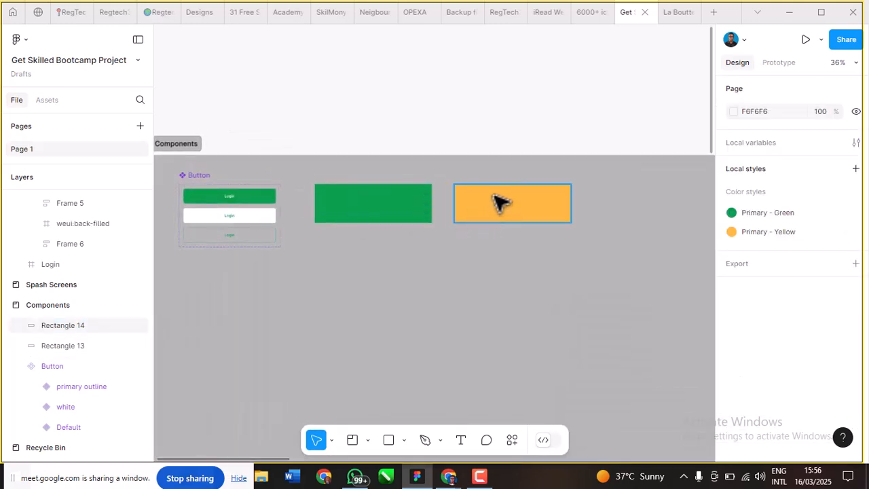
click(500, 201)
scroll(489, 199, up, 2)
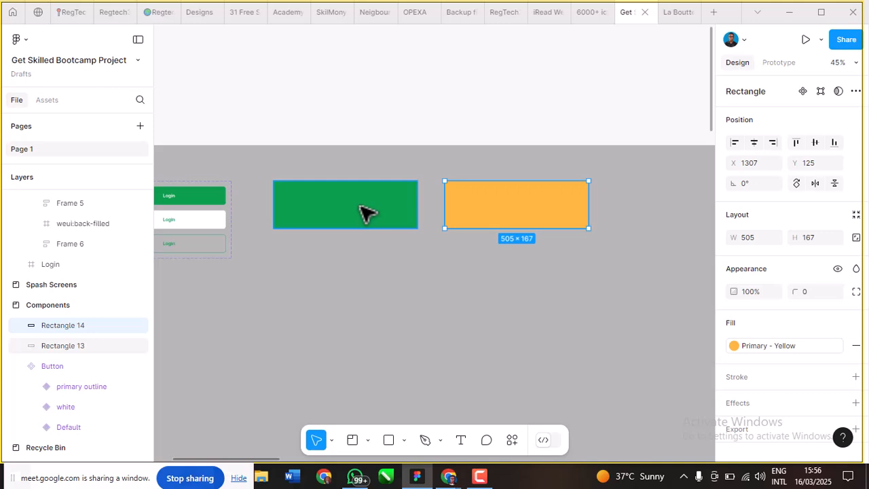
shift+click(362, 213)
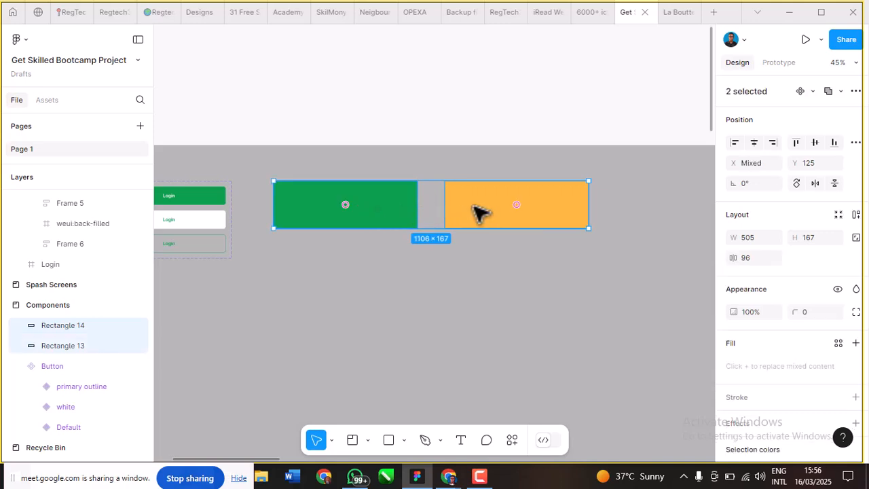
drag(480, 213, 479, 281)
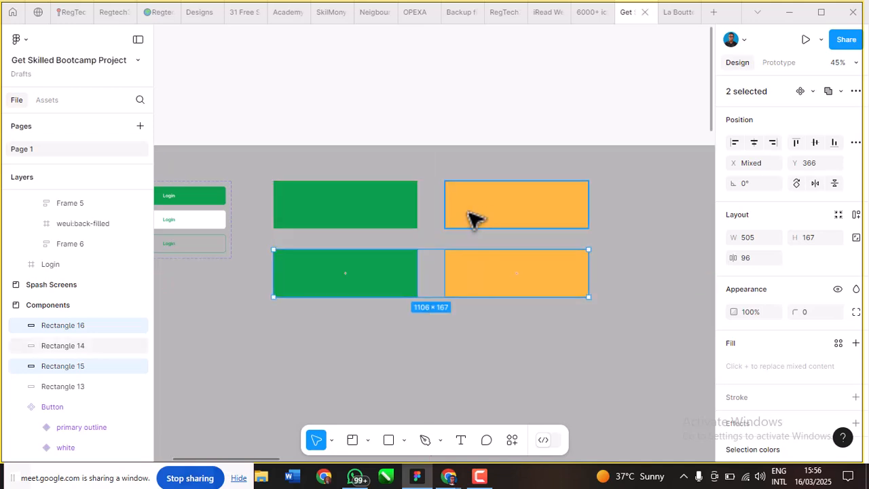
scroll(456, 251, down, 1)
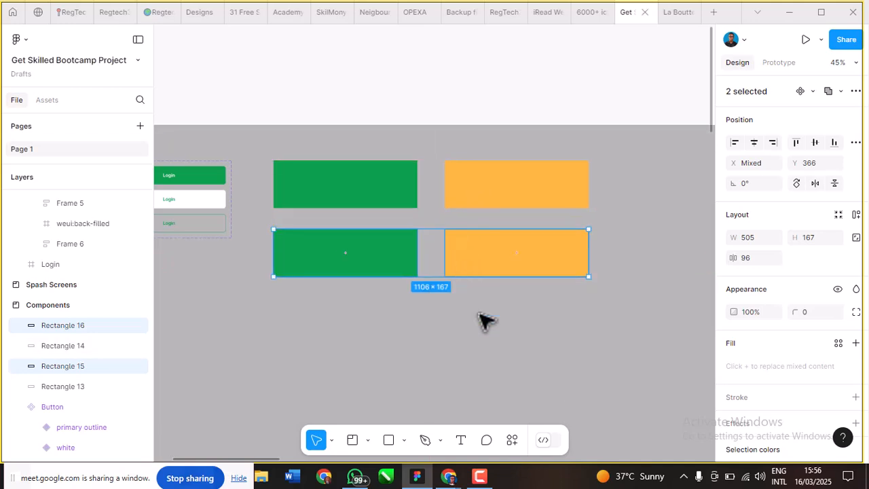
Step: Detach the colour style from the duplicated green swatch and recolour its fill to FC6742
click(406, 280)
click(384, 234)
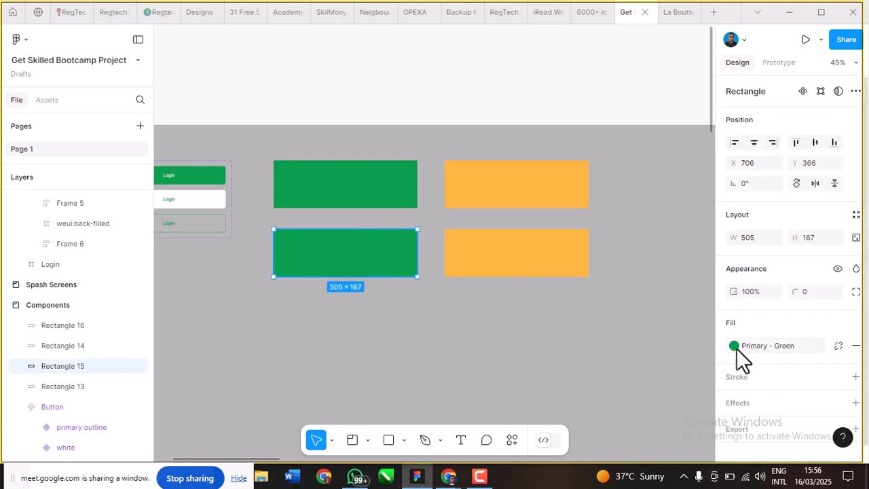
click(838, 346)
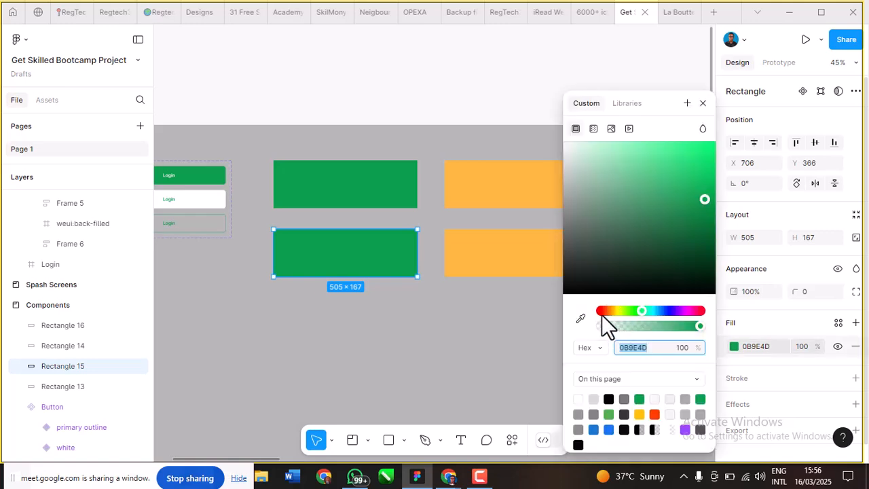
click(605, 312)
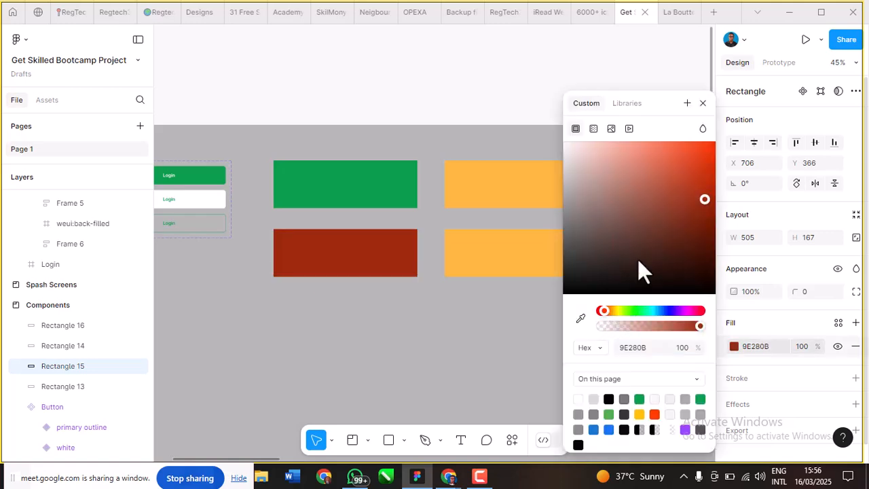
drag(706, 198, 673, 142)
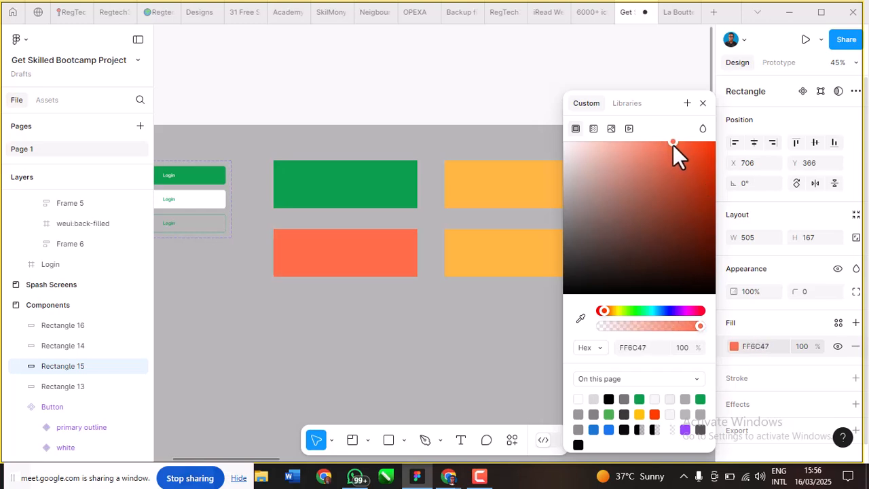
drag(673, 146, 676, 149)
click(775, 350)
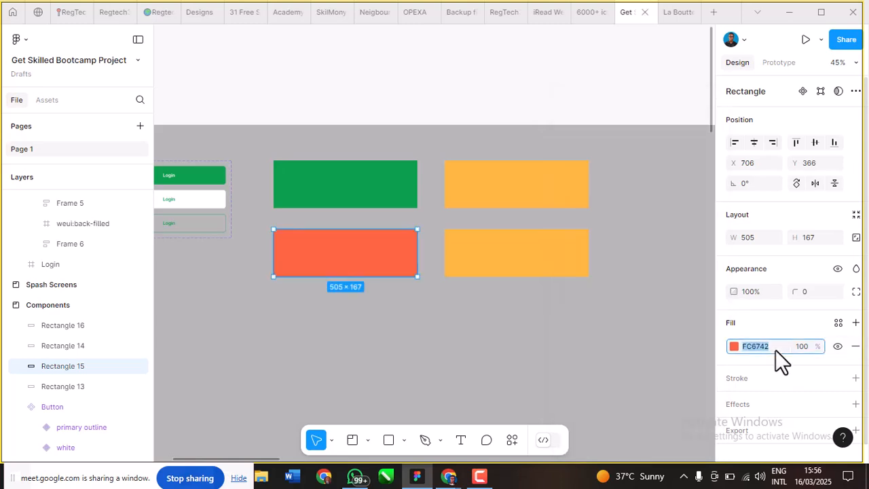
Step: Create a colour style named Red from the selected swatch's FC6742 fill
click(839, 323)
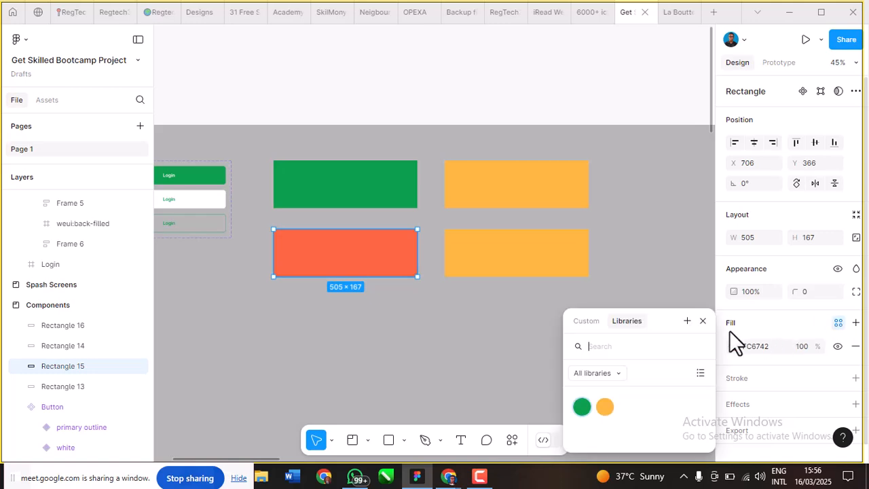
click(687, 322)
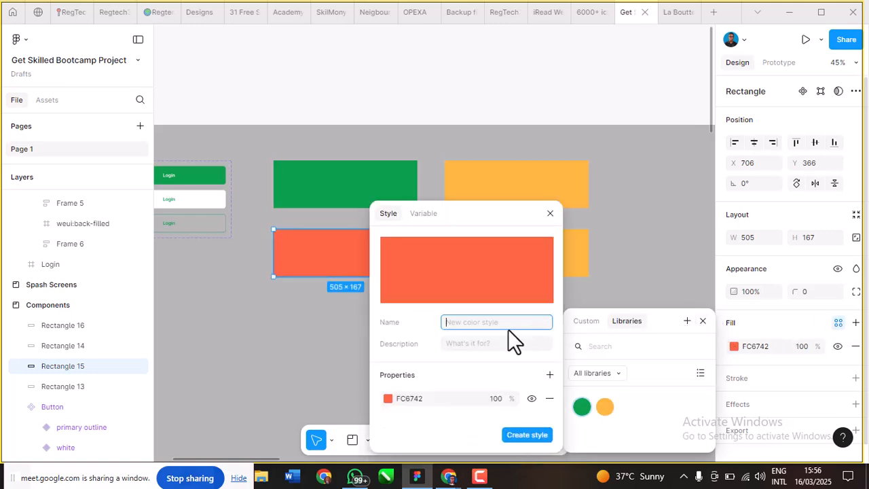
text(Red)
click(532, 435)
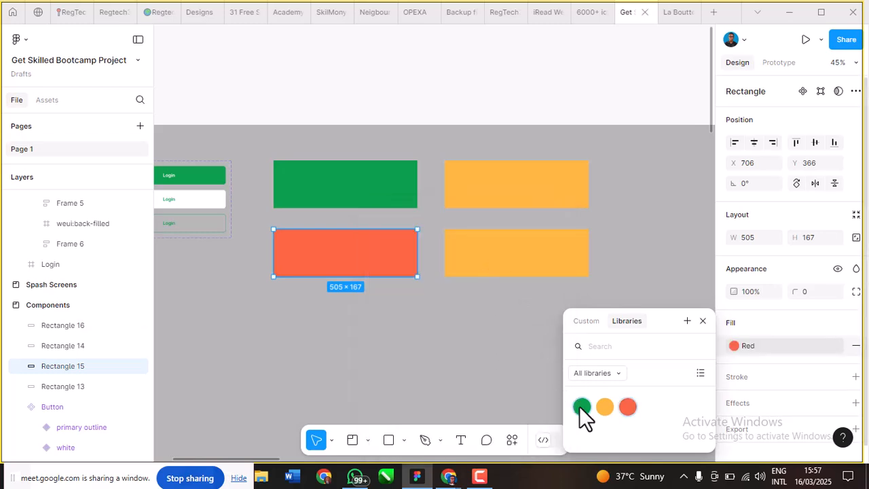
Step: Delete all four colour swatch rectangles from the Components section
click(507, 273)
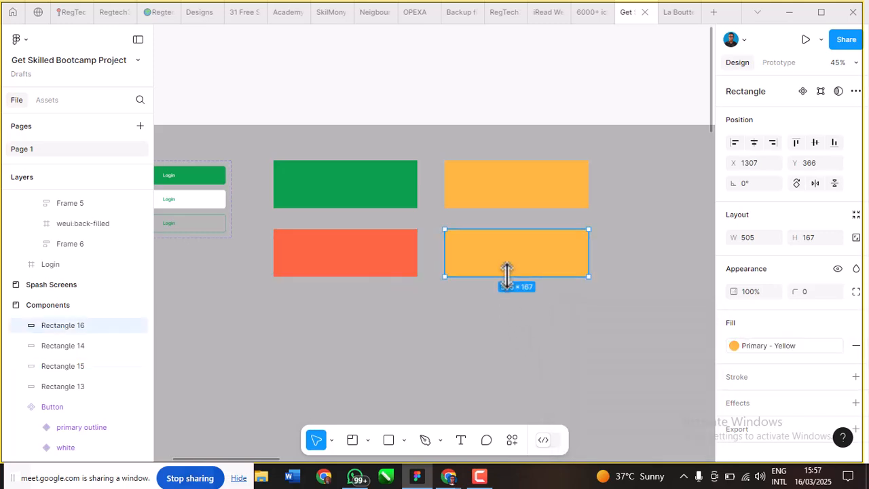
shift+click(407, 252)
shift+click(388, 195)
shift+click(501, 195)
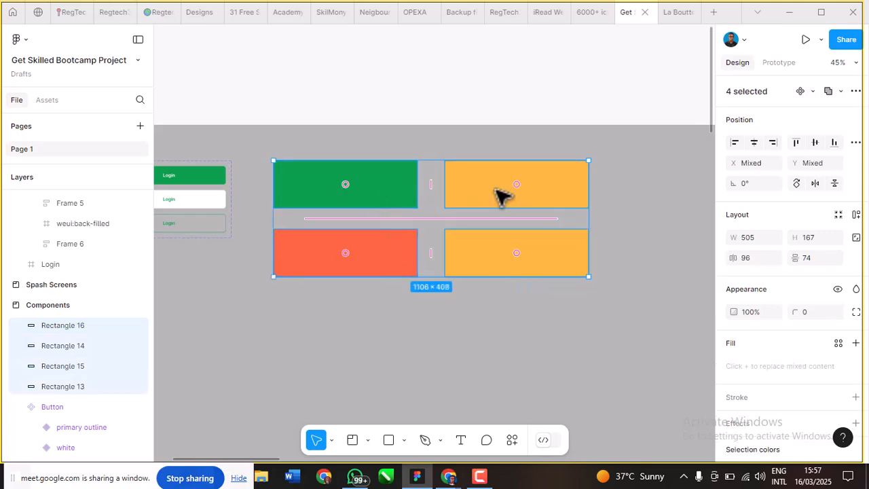
key(Delete)
Step: Look over the Components, Recycle Bin, Spash Screens and Onboarding sections on the canvas
scroll(427, 202, down, 5)
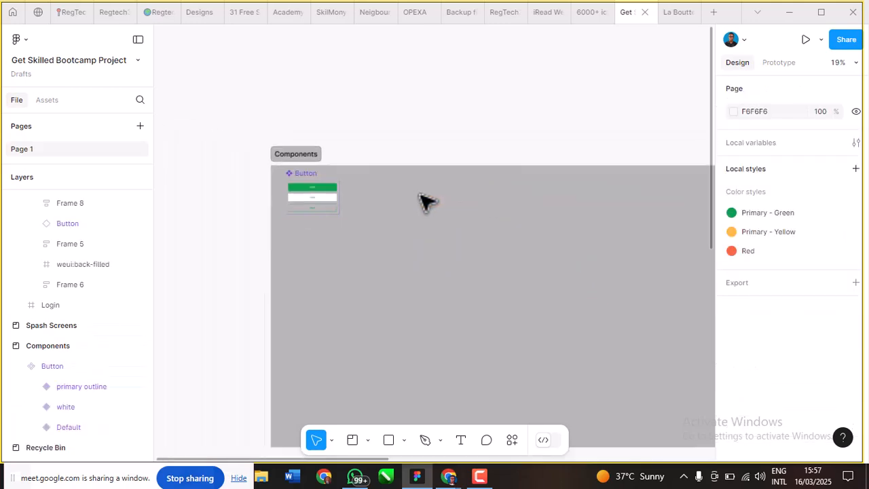
scroll(426, 202, down, 3)
scroll(427, 202, right, 3)
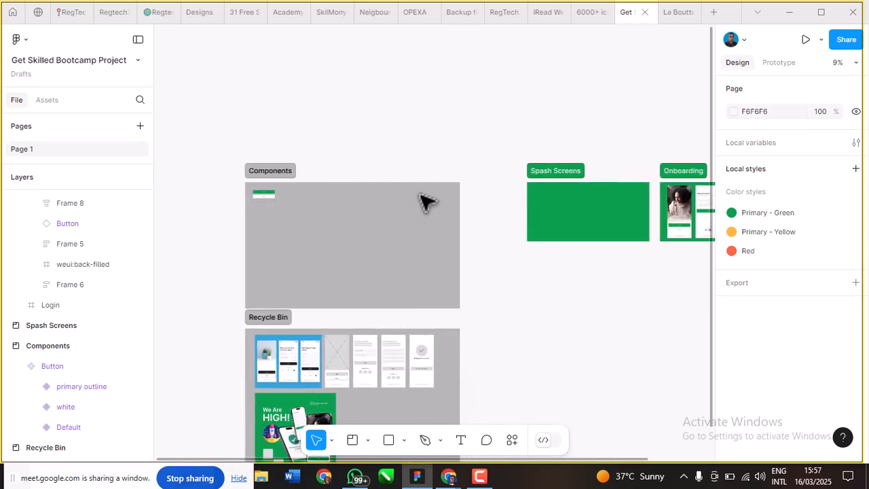
scroll(425, 200, right, 2)
scroll(485, 210, up, 3)
scroll(485, 210, down, 2)
scroll(488, 211, right, 3)
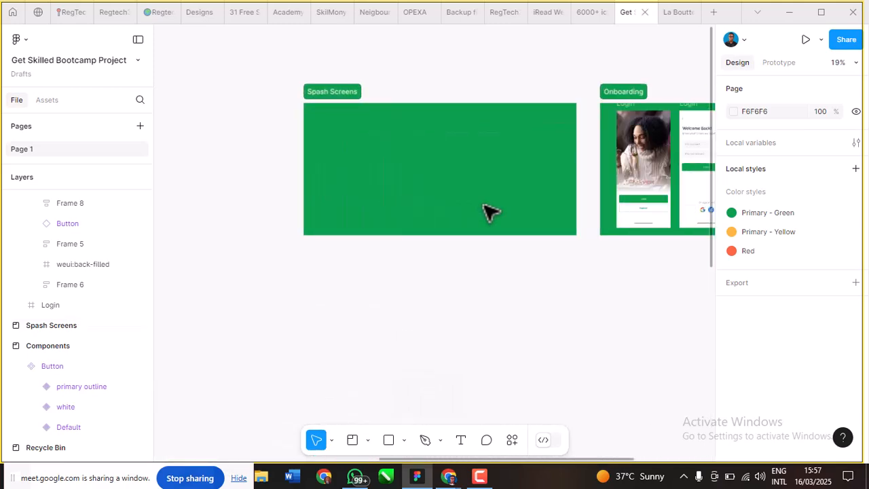
scroll(489, 212, down, 2)
scroll(485, 207, down, 2)
scroll(489, 209, left, 2)
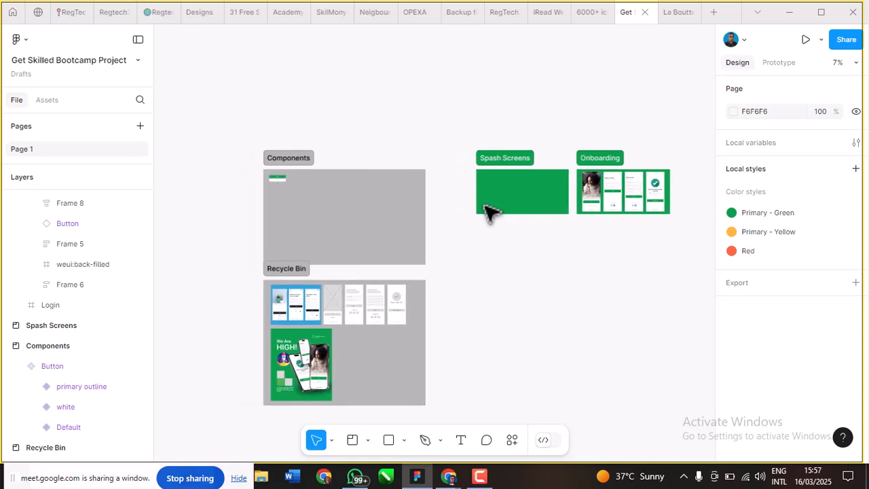
Step: Apply the Primary - Green colour style to the fill of the Default variant of the Button component
scroll(247, 203, up, 8)
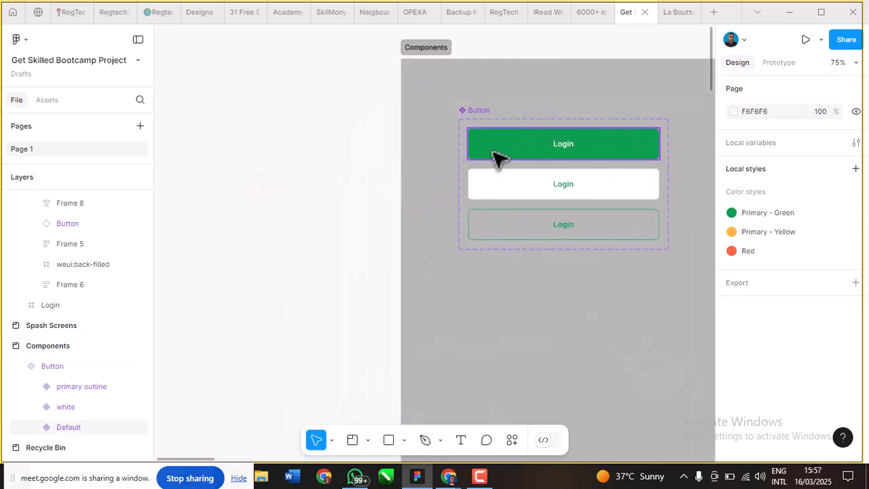
scroll(563, 159, right, 1)
click(543, 162)
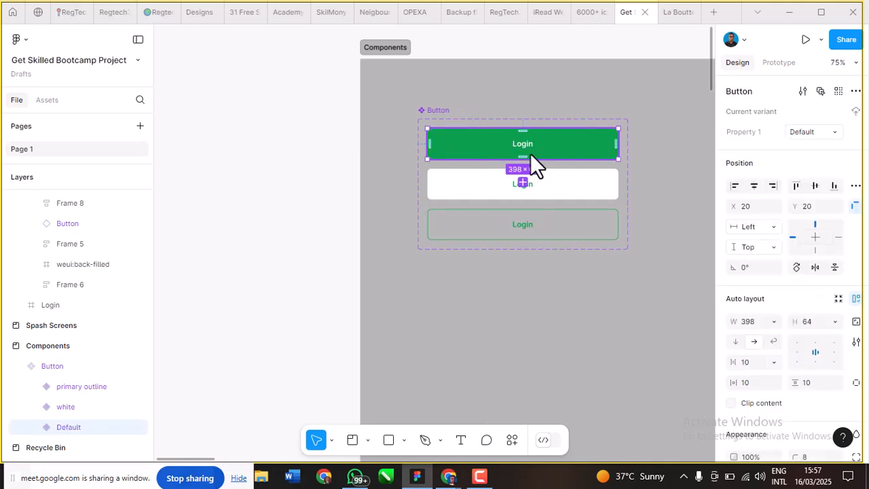
scroll(758, 281, down, 4)
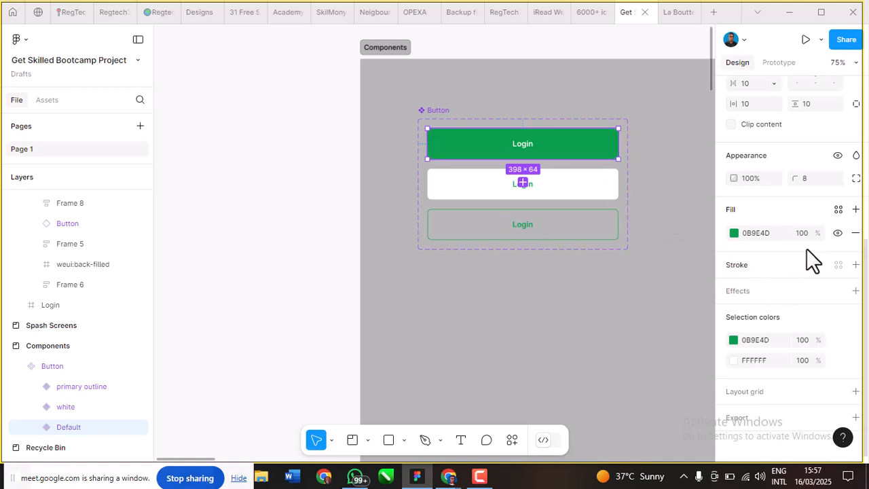
click(839, 212)
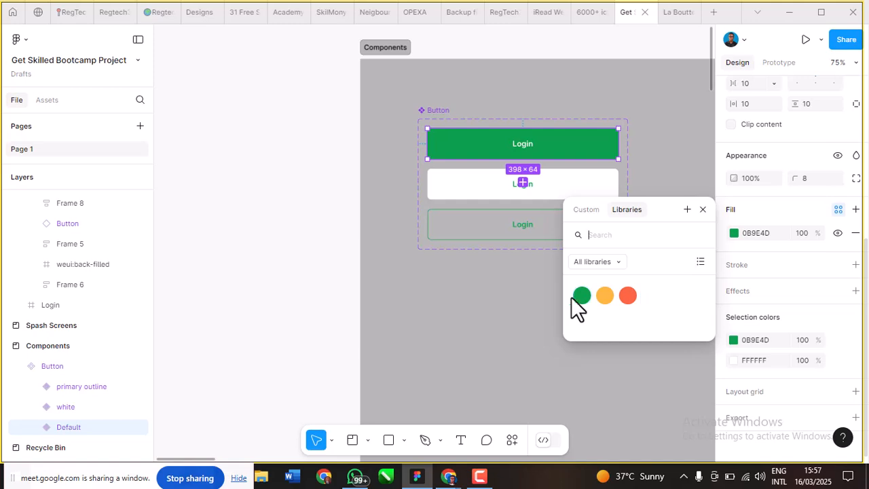
click(581, 296)
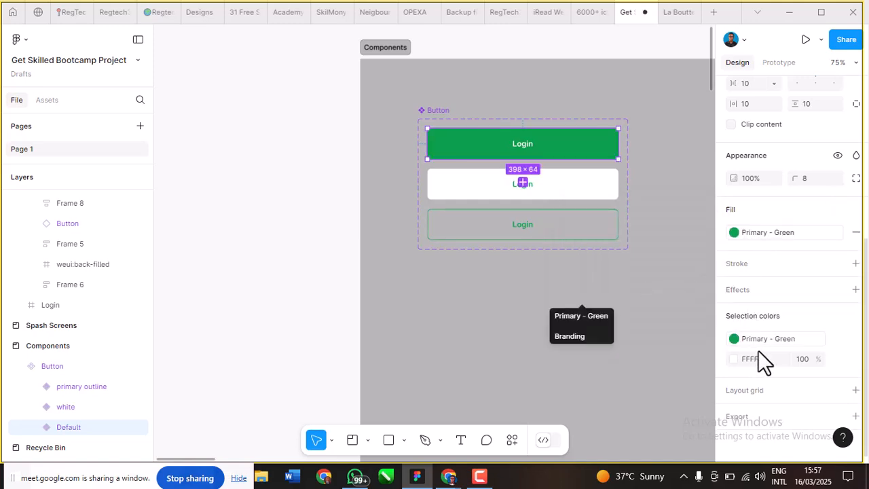
scroll(457, 205, down, 3)
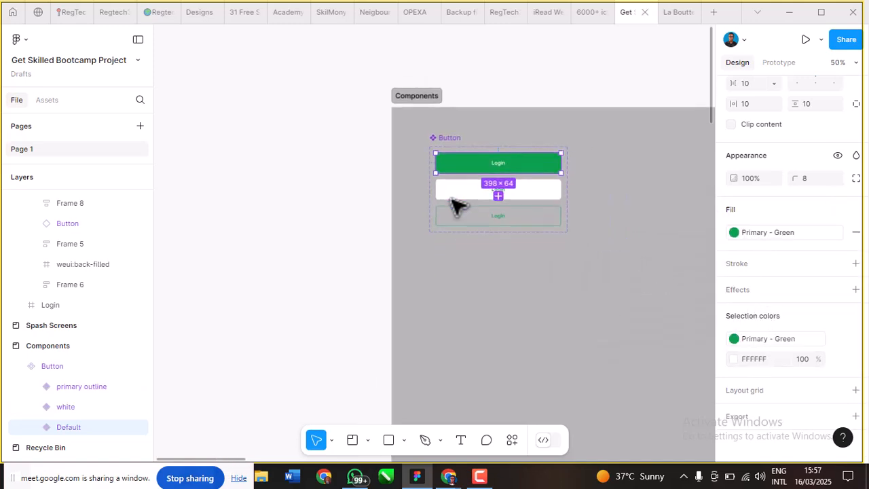
scroll(455, 207, right, 4)
scroll(444, 210, down, 3)
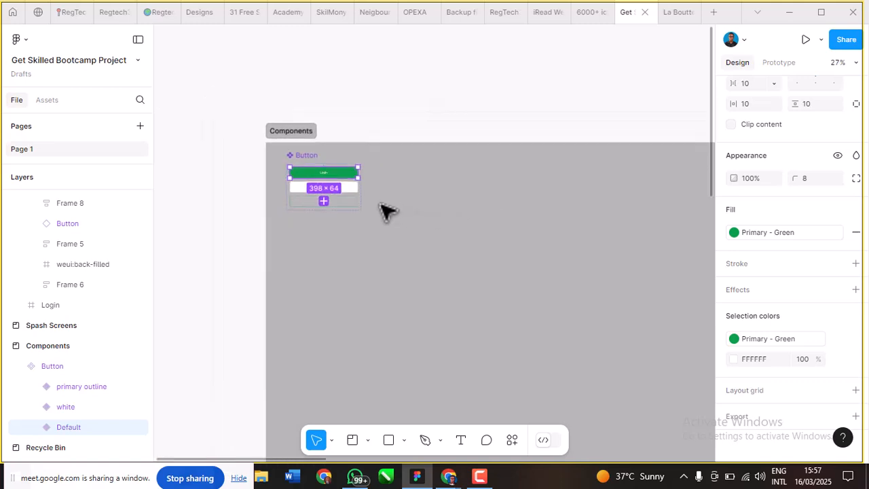
scroll(382, 205, right, 3)
scroll(381, 204, down, 2)
scroll(383, 205, left, 2)
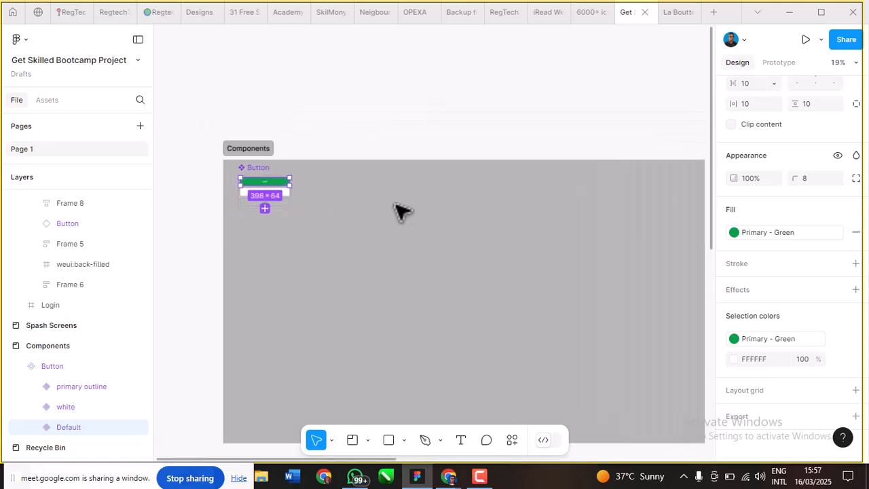
scroll(408, 211, up, 3)
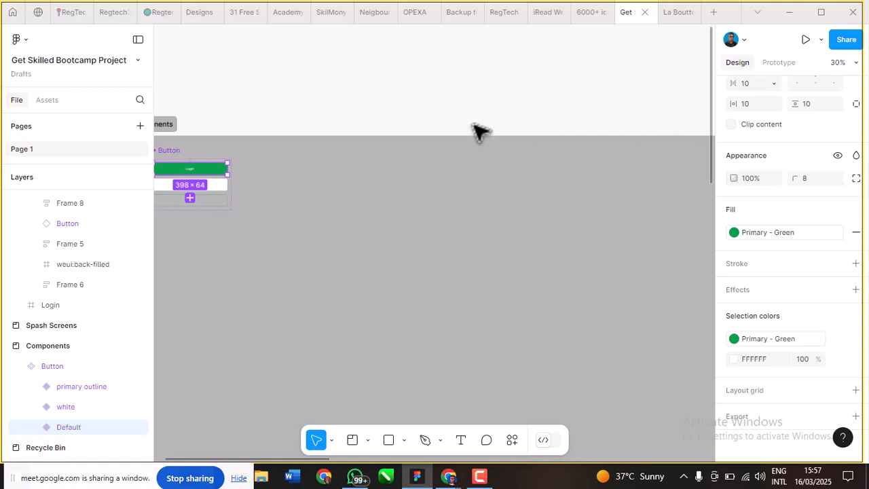
Step: Create a local colour style named White with the colour FFFFFF, with nothing selected on the canvas
click(477, 131)
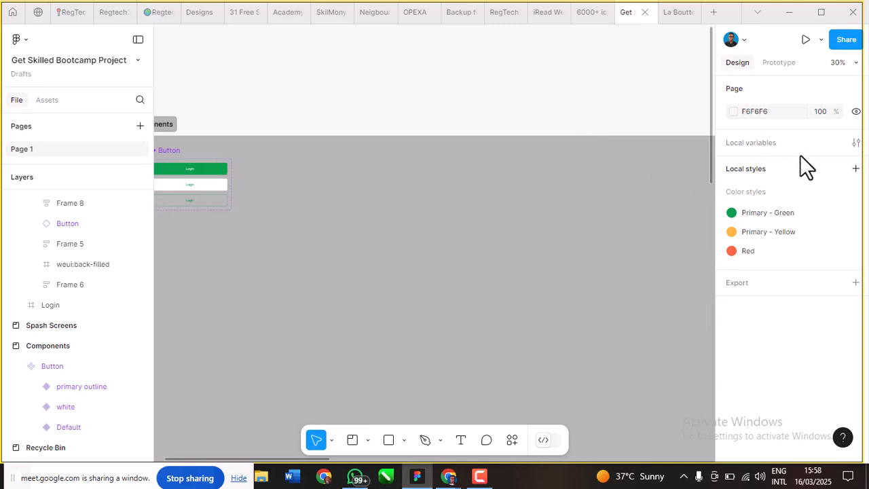
click(855, 170)
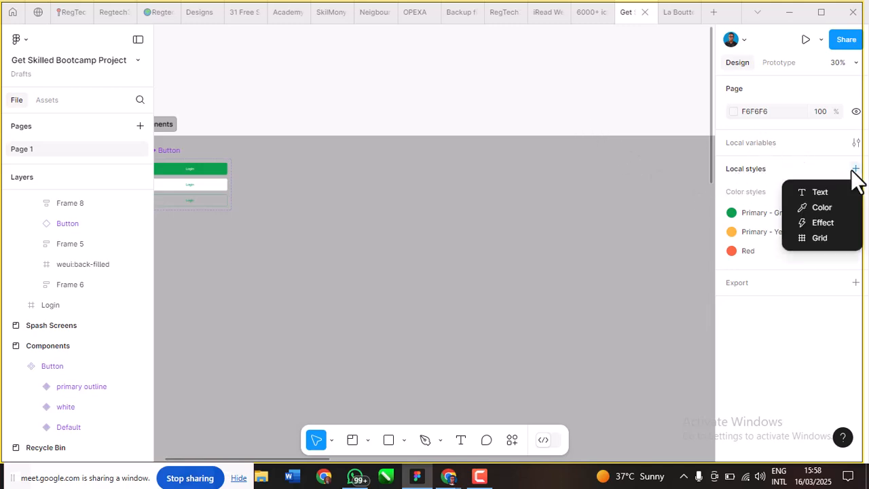
click(836, 205)
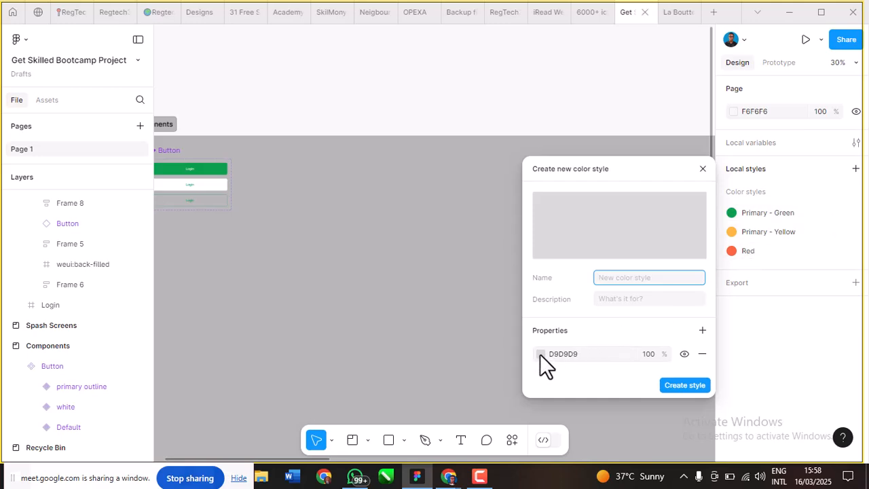
click(540, 355)
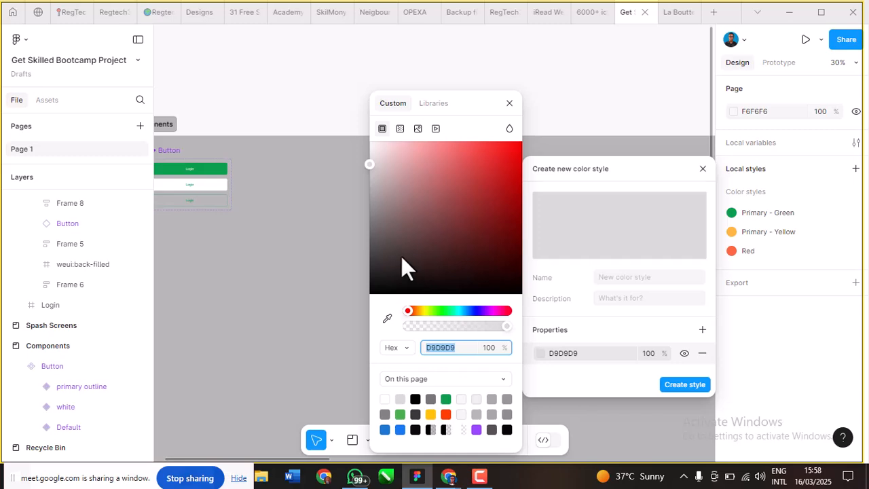
drag(367, 163, 339, 117)
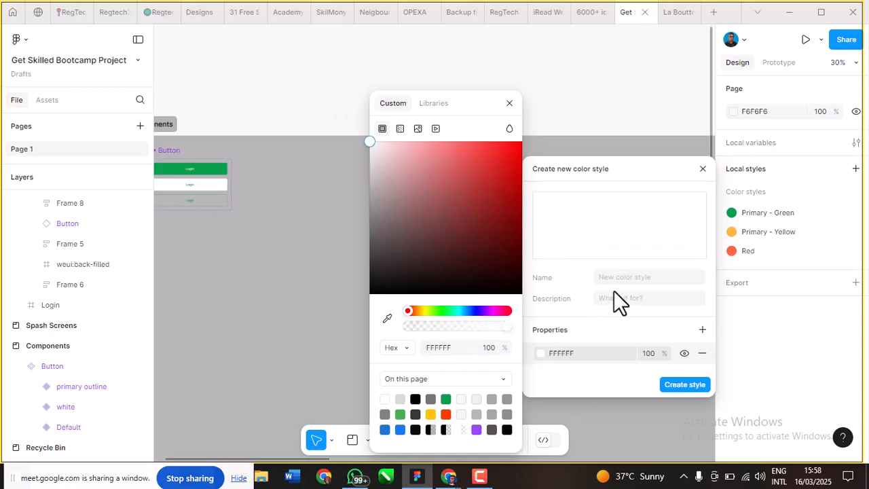
click(630, 277)
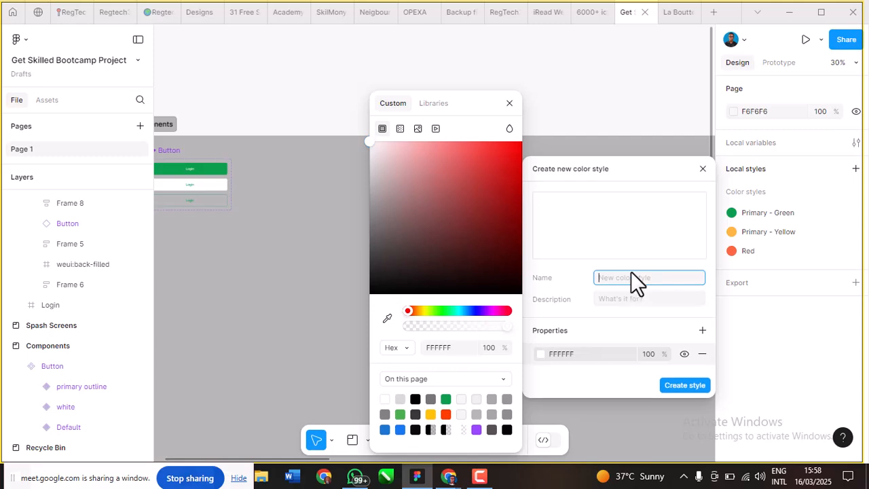
text(White)
key(Return)
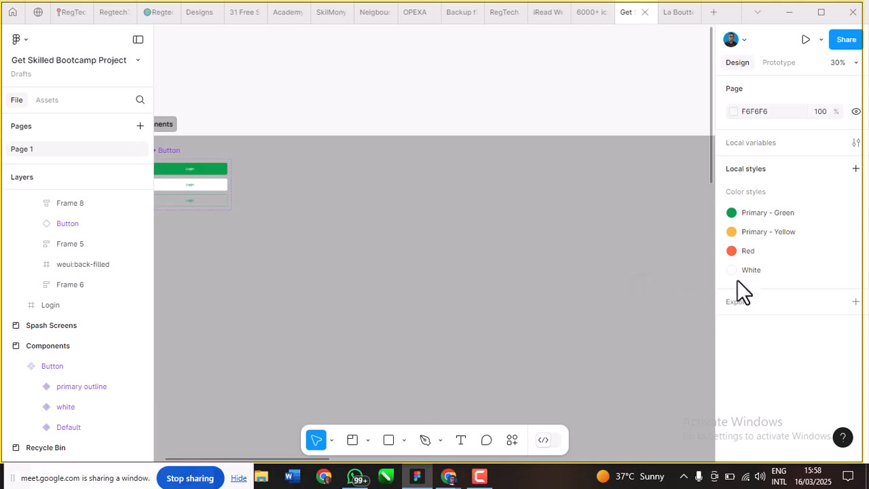
Step: Start another local colour style and set its colour to F8F8F8, using the registration screen's input fields as reference
click(855, 169)
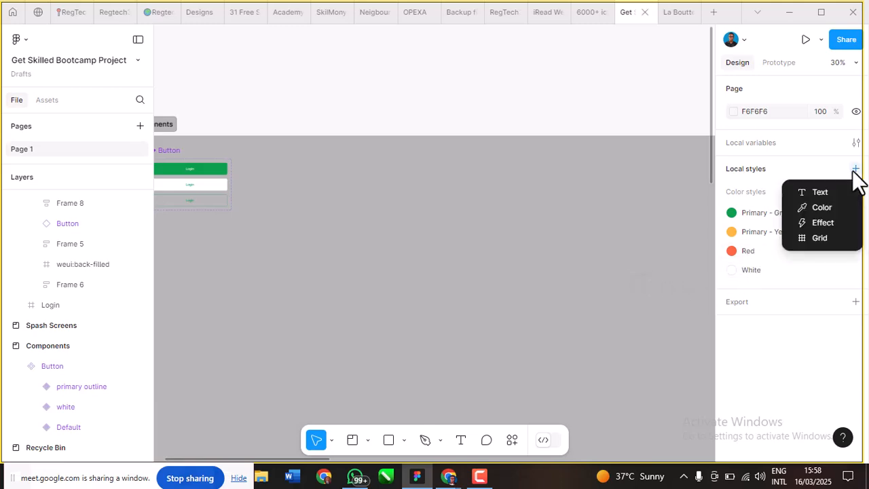
click(836, 203)
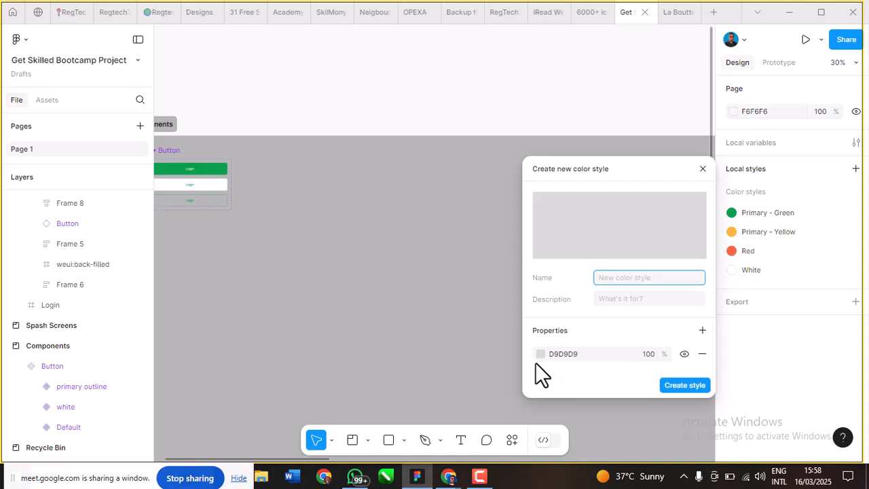
scroll(382, 229, down, 5)
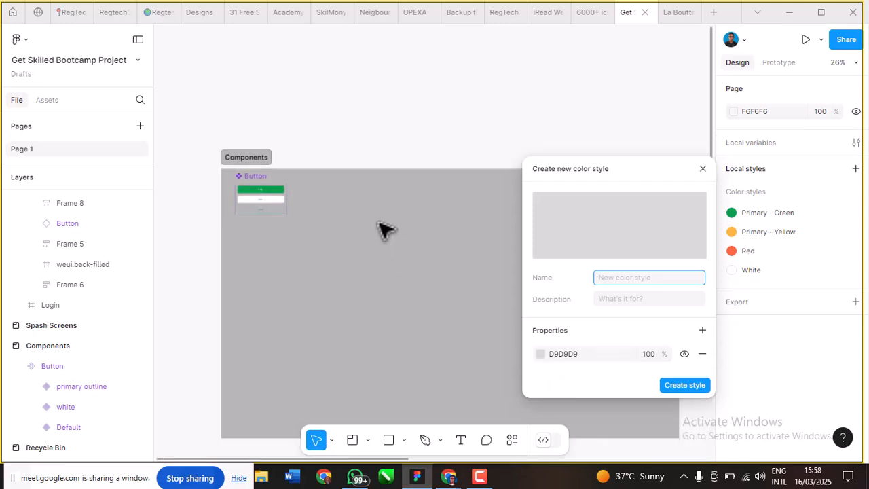
scroll(382, 229, up, 10)
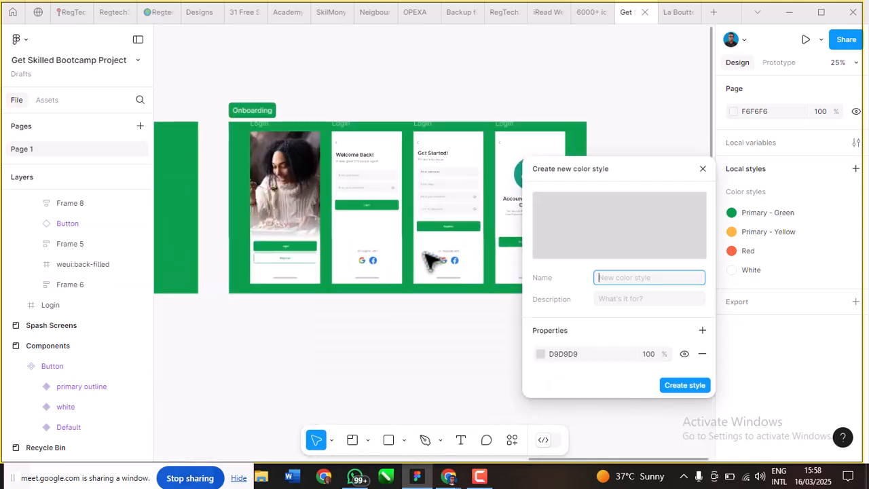
scroll(435, 237, up, 5)
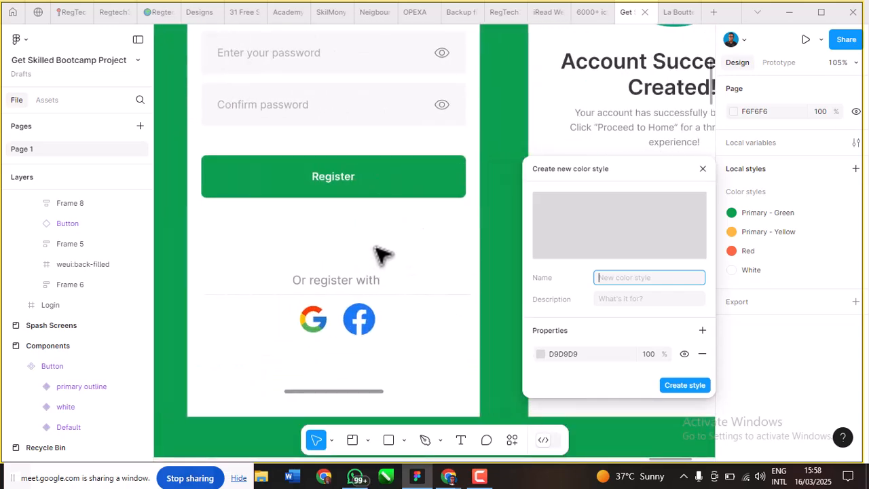
scroll(382, 250, down, 2)
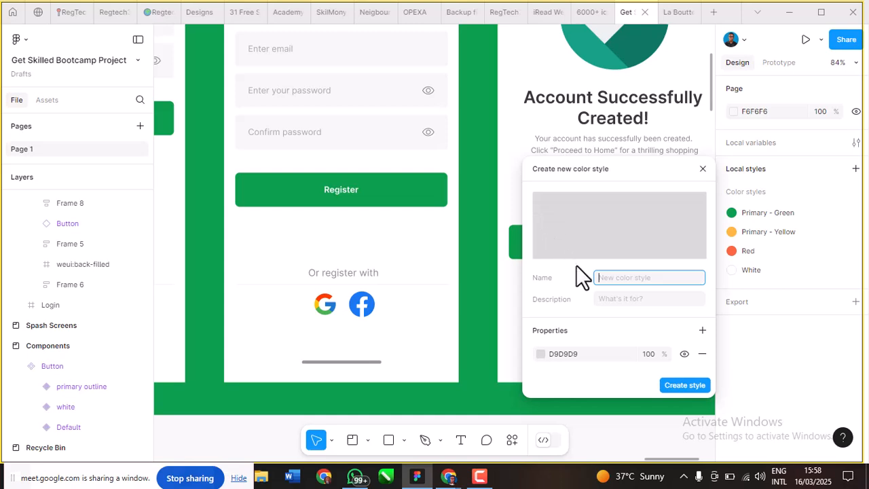
click(542, 352)
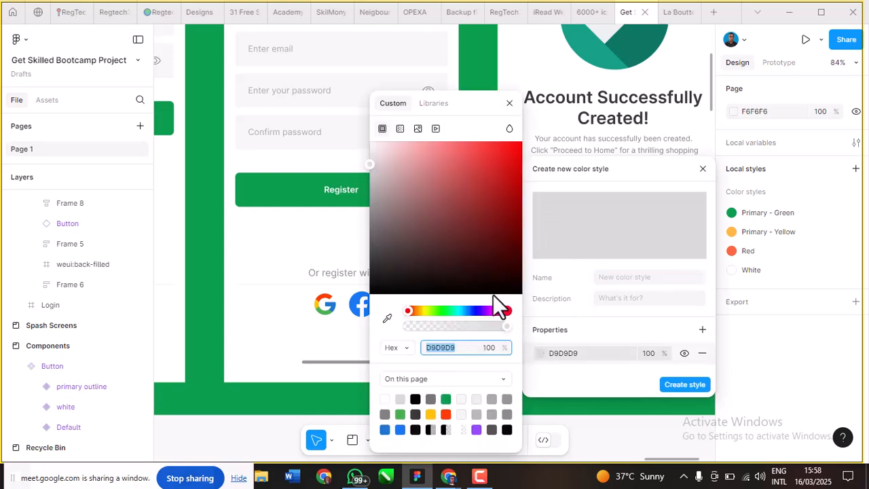
drag(370, 163, 353, 152)
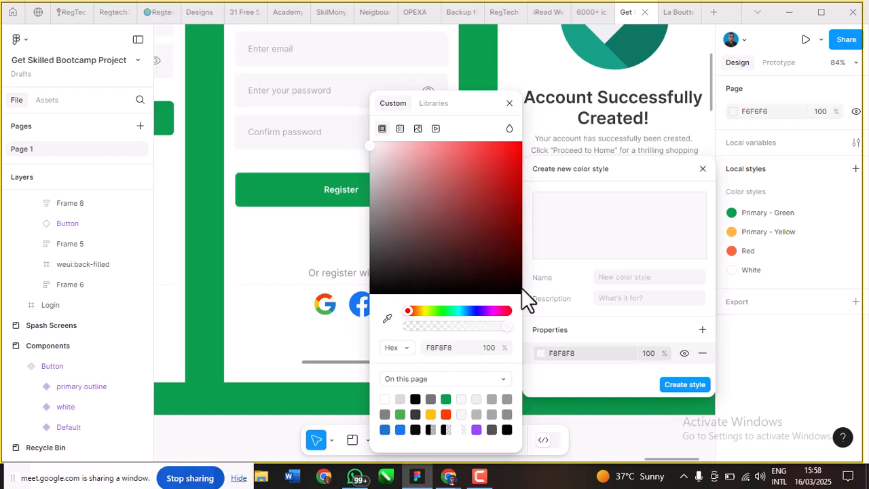
Step: Name the new colour style Backgrounds and create it
click(623, 276)
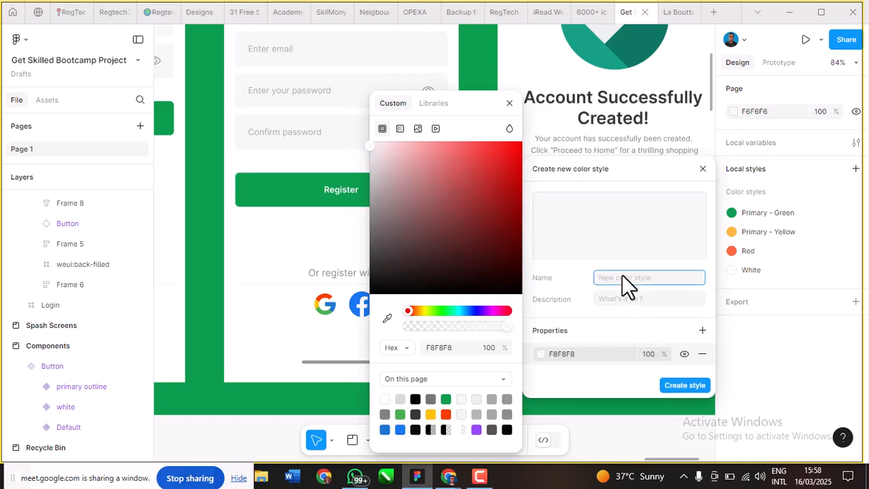
text(Bacgro)
key(BackSpace)
key(BackSpace)
key(BackSpace)
click(685, 385)
scroll(521, 249, down, 3)
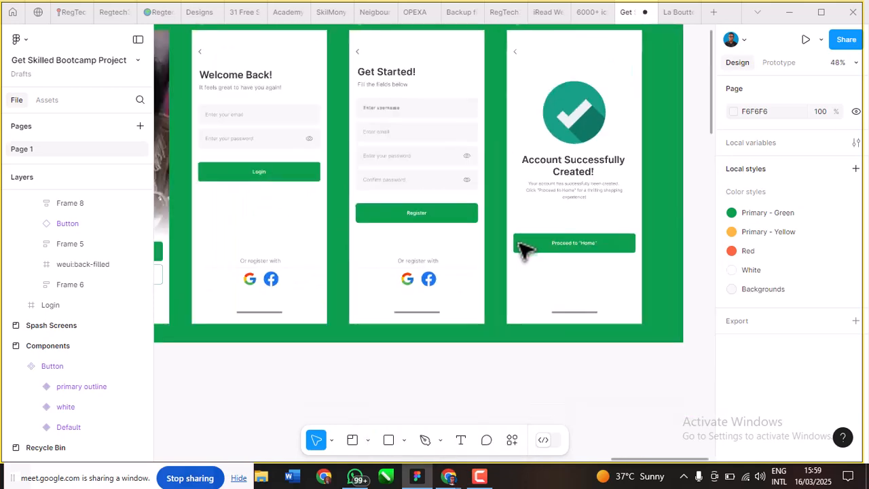
Step: Look over the four screens in the Onboarding section and the neighbouring Spash Screens section
scroll(521, 249, down, 6)
scroll(420, 227, up, 5)
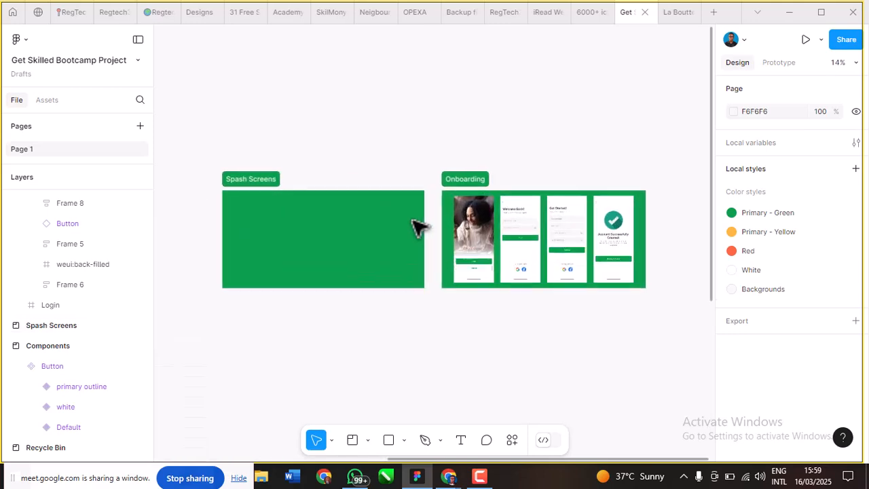
scroll(492, 215, right, 3)
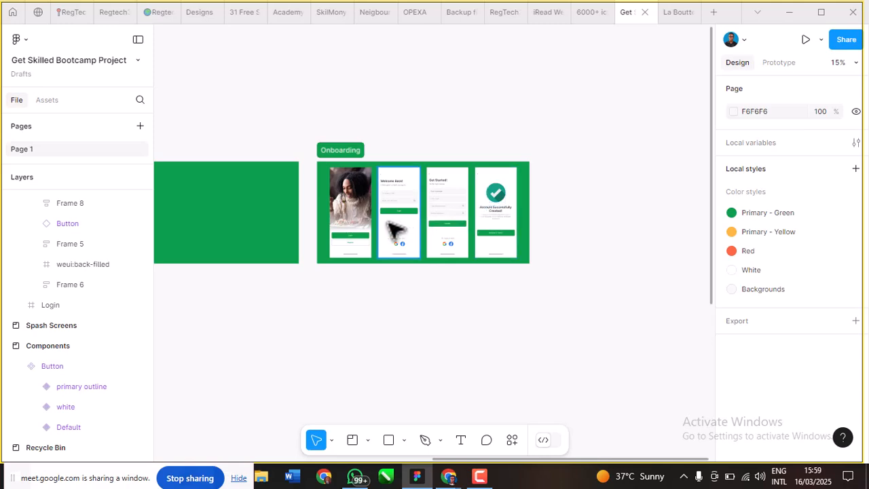
scroll(384, 237, down, 1)
scroll(385, 238, up, 4)
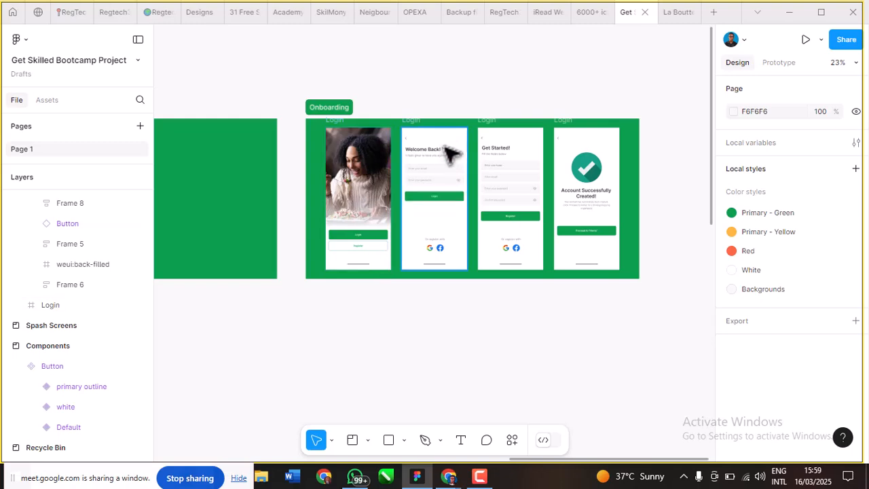
scroll(454, 146, up, 5)
scroll(453, 146, down, 3)
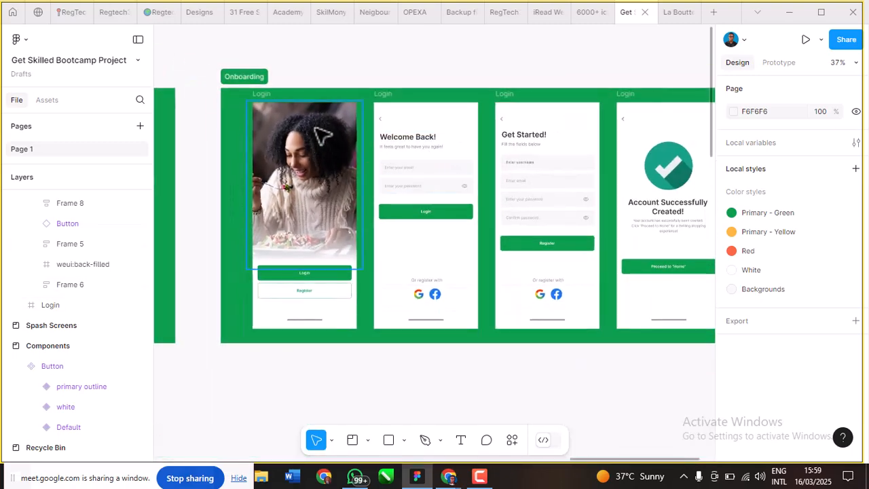
scroll(380, 104, down, 4)
scroll(401, 129, left, 5)
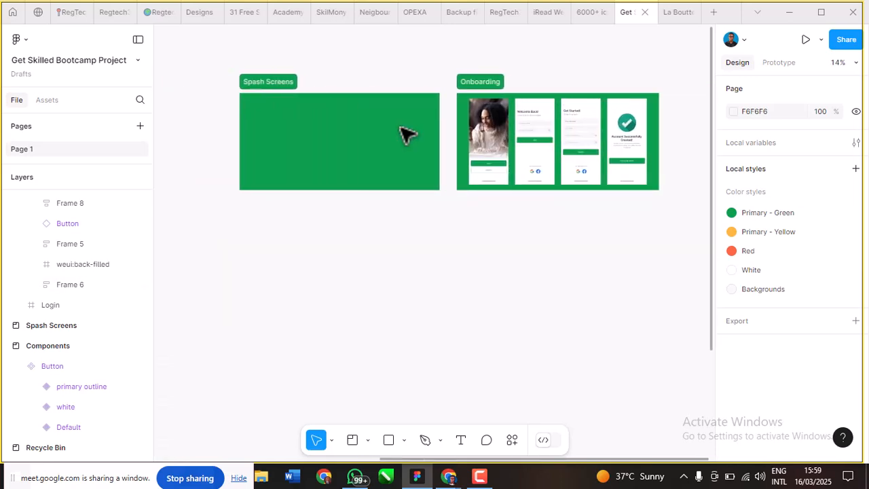
Step: Apply the White colour style to the label of the Default variant of the Button component in the Components section
scroll(403, 131, left, 10)
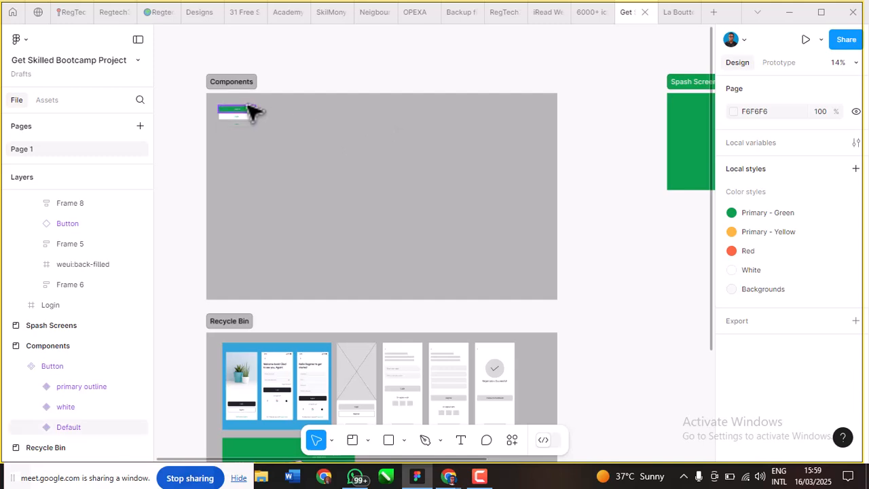
scroll(238, 107, up, 10)
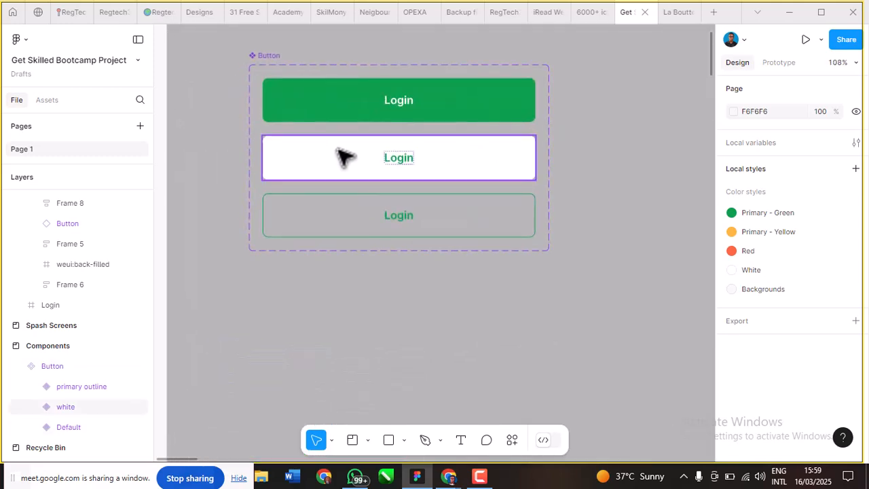
click(336, 115)
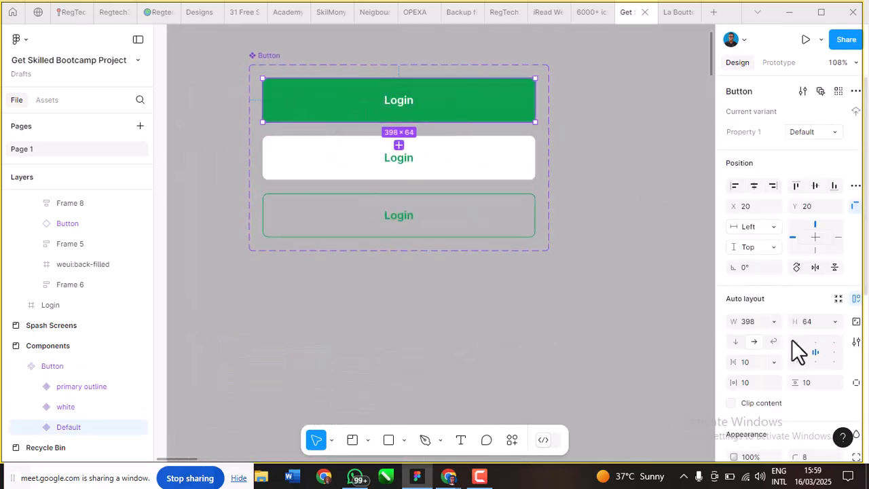
scroll(795, 346, down, 5)
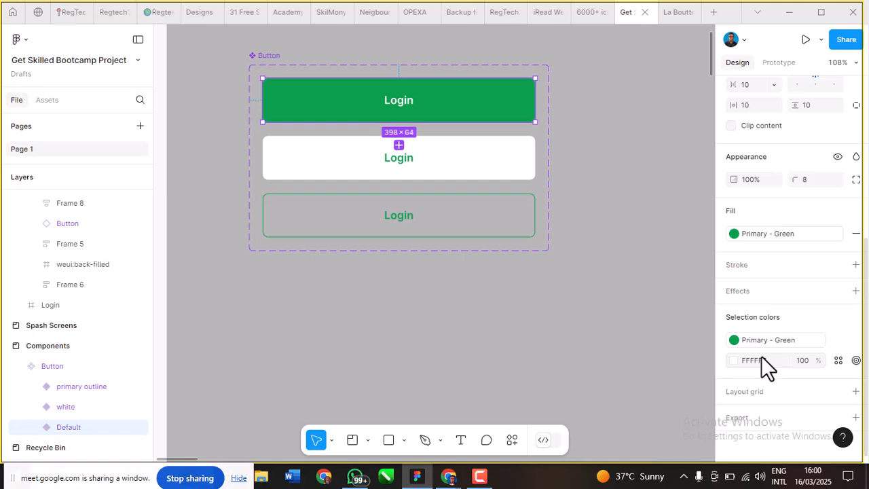
click(837, 359)
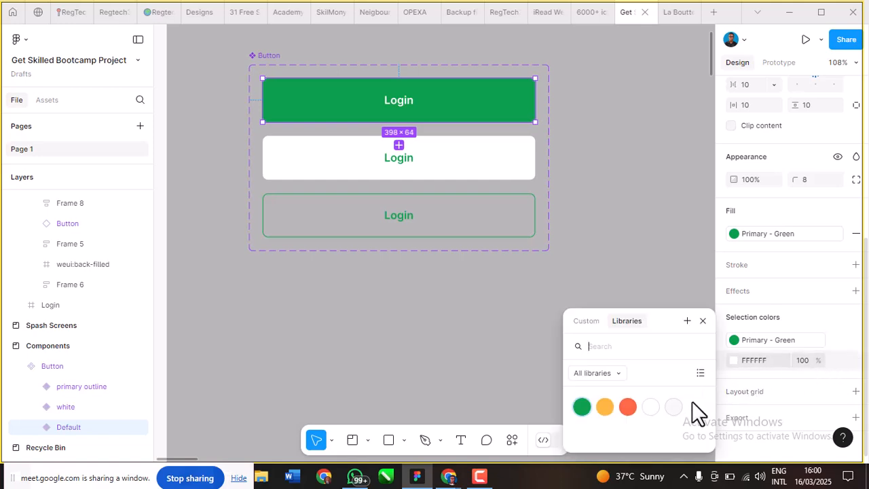
click(653, 406)
Step: Apply Primary - Green to the label and White to the fill of the Button component's white variant
click(469, 171)
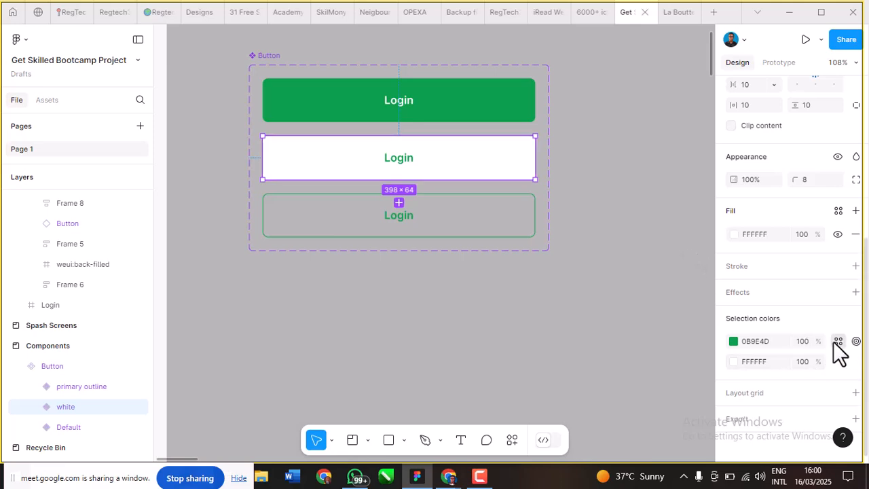
click(837, 341)
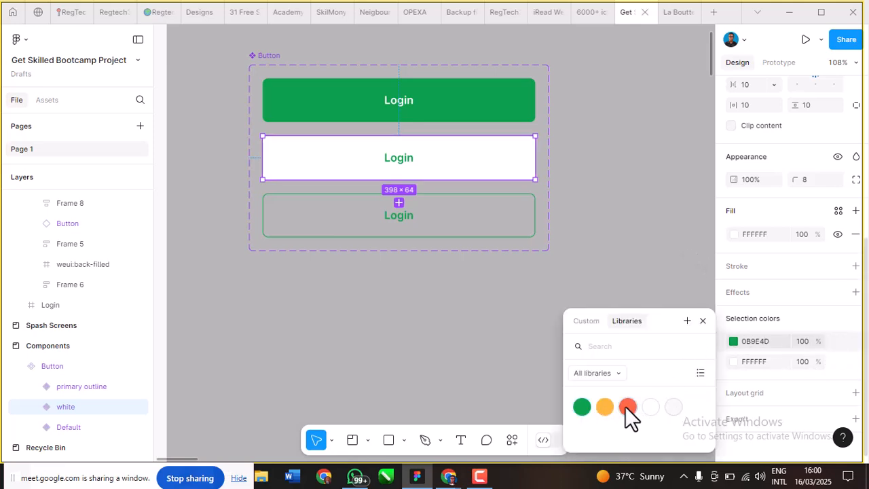
click(582, 407)
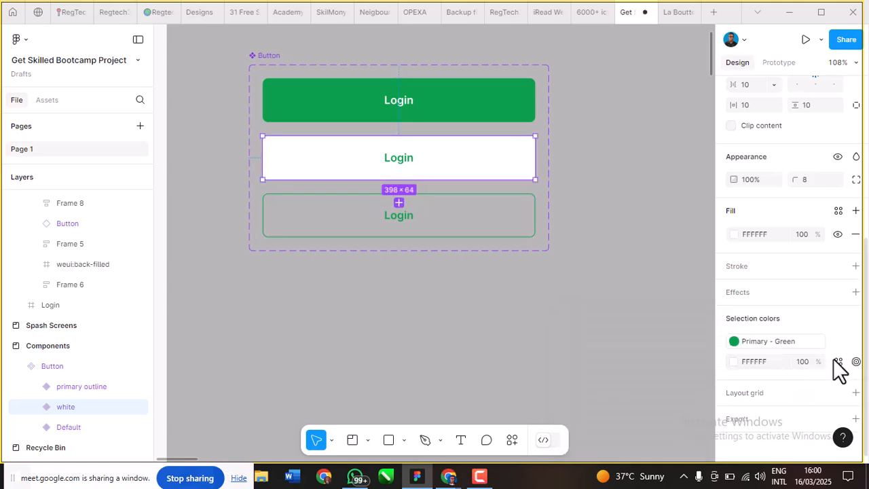
click(838, 362)
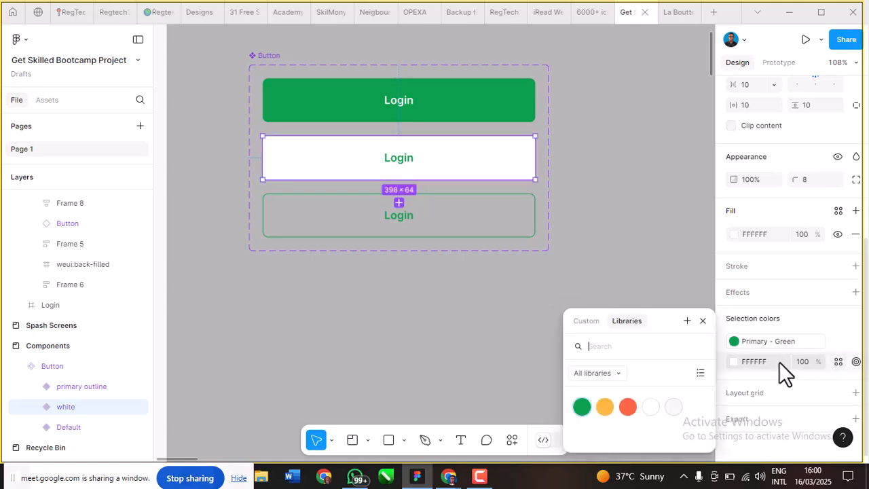
click(650, 406)
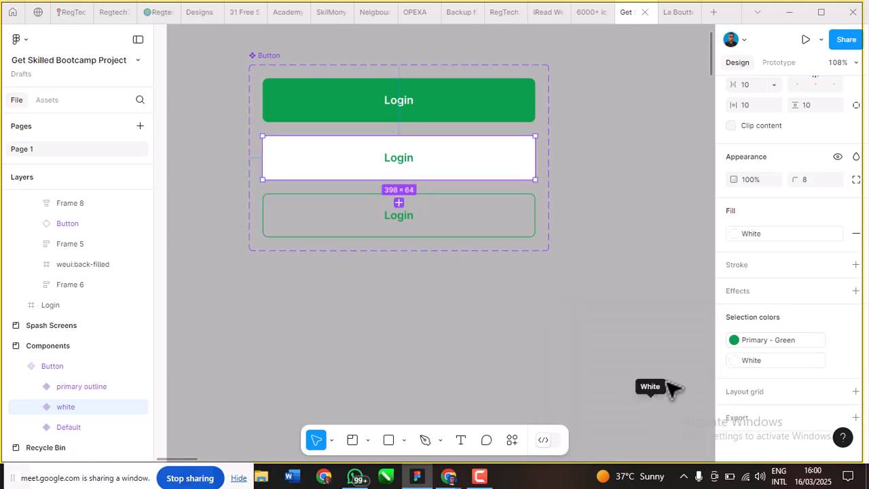
Step: Apply the Primary - Green colour style to the stroke and label of the Button component's primary outline variant, and deselect it
click(462, 207)
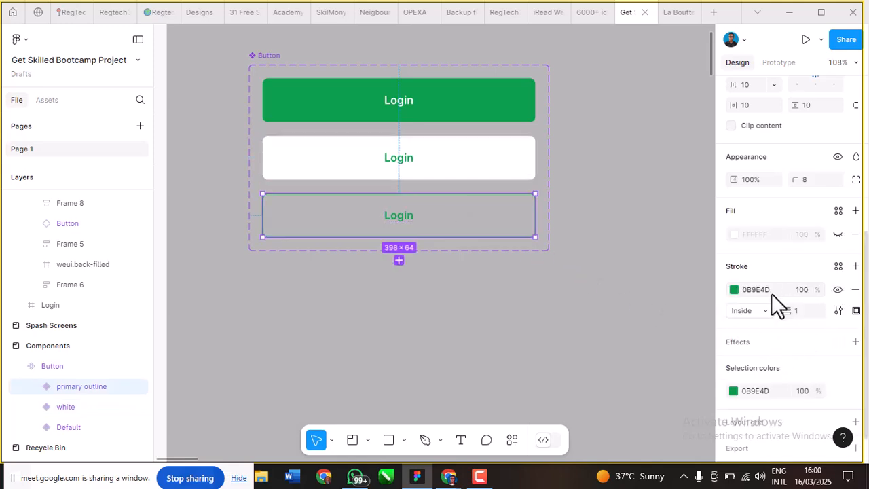
click(734, 290)
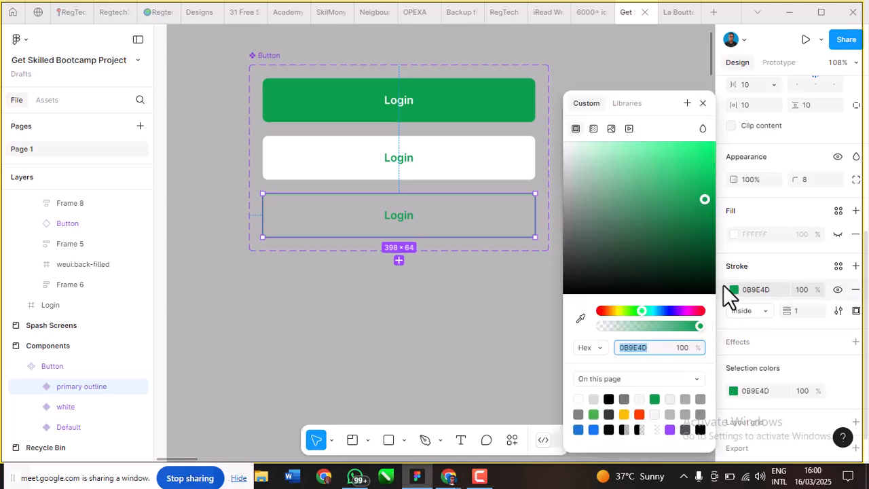
click(632, 98)
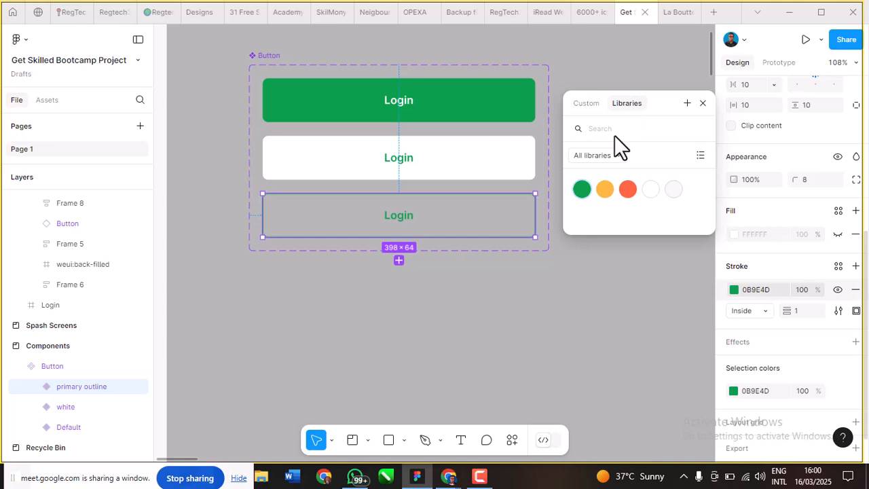
click(583, 191)
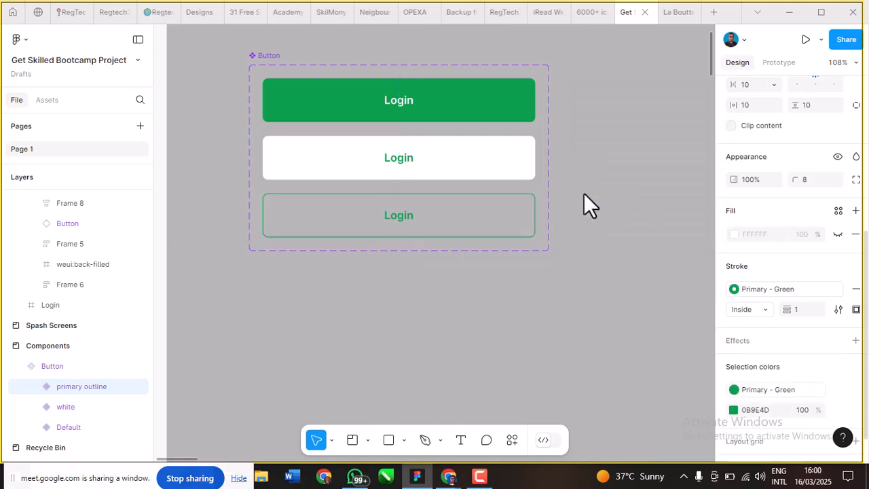
scroll(768, 379, down, 2)
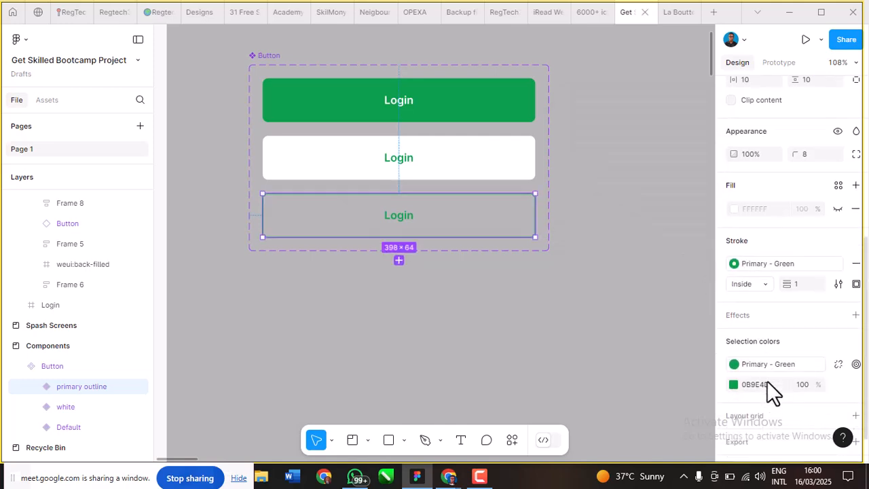
click(838, 361)
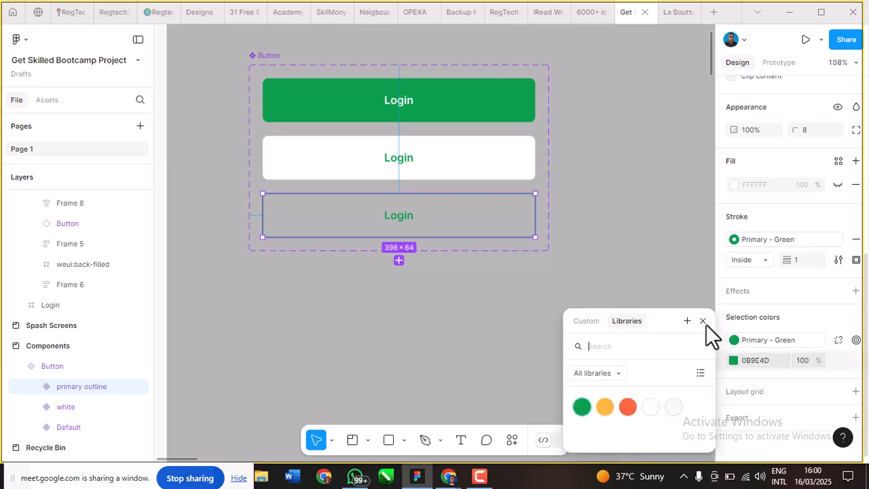
click(583, 406)
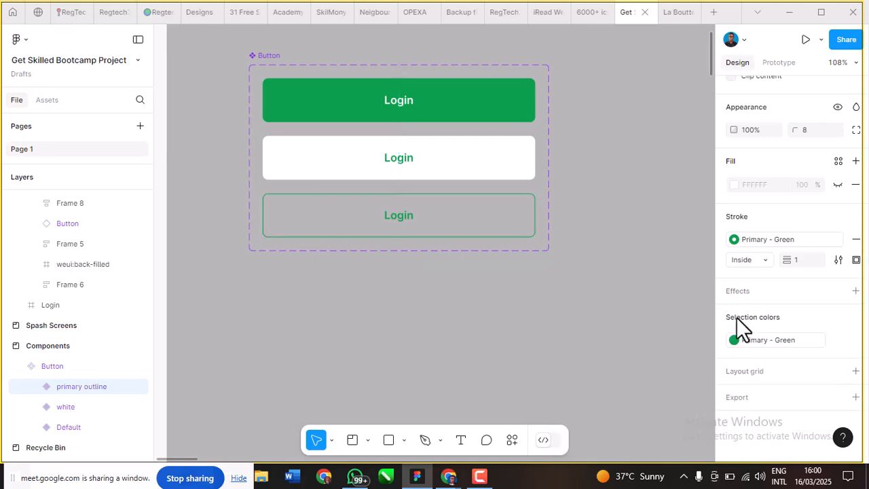
scroll(392, 191, down, 4)
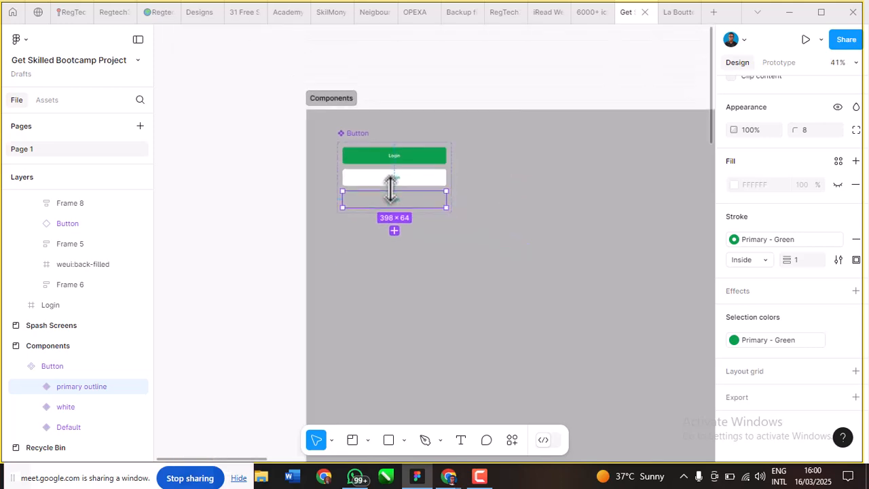
click(419, 247)
Step: Check which colour styles the Login and Register buttons use on the first Onboarding screen
scroll(390, 209, down, 8)
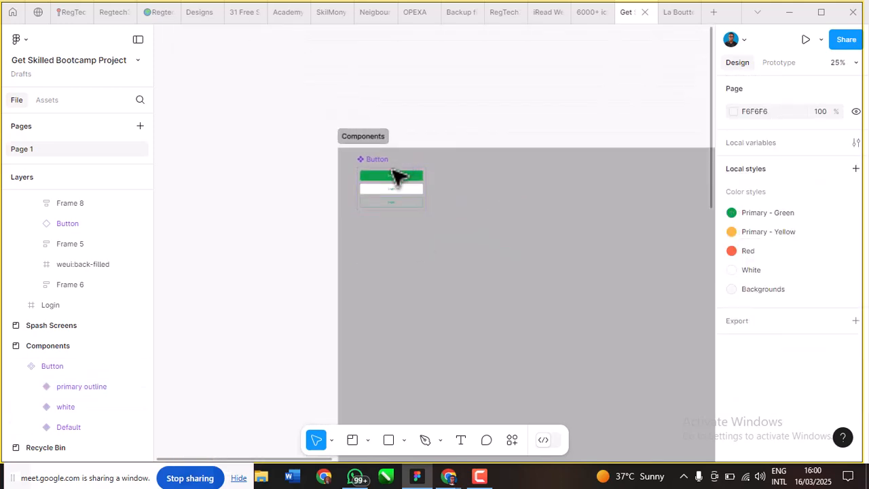
scroll(397, 190, right, 5)
scroll(388, 190, left, 2)
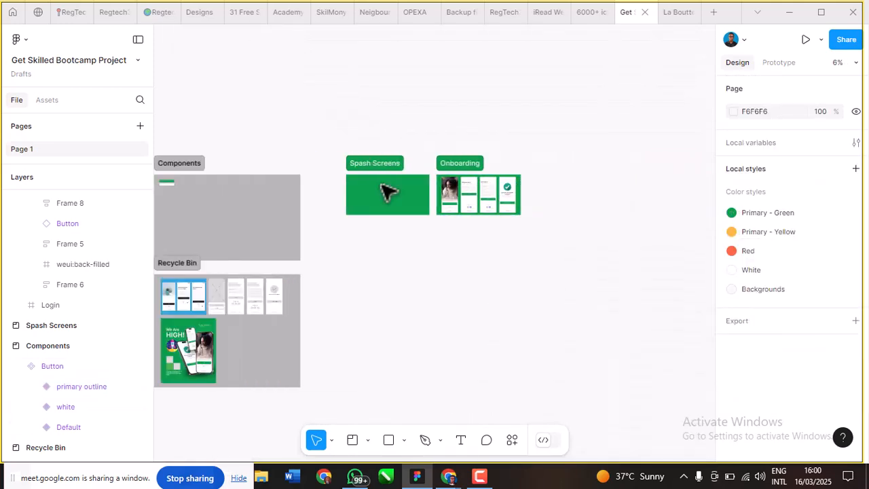
scroll(407, 193, up, 5)
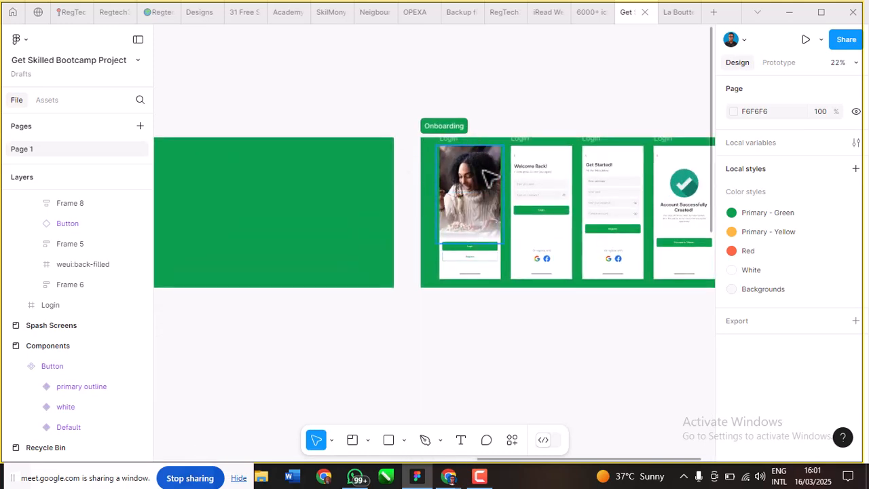
scroll(492, 182, up, 3)
scroll(491, 183, down, 3)
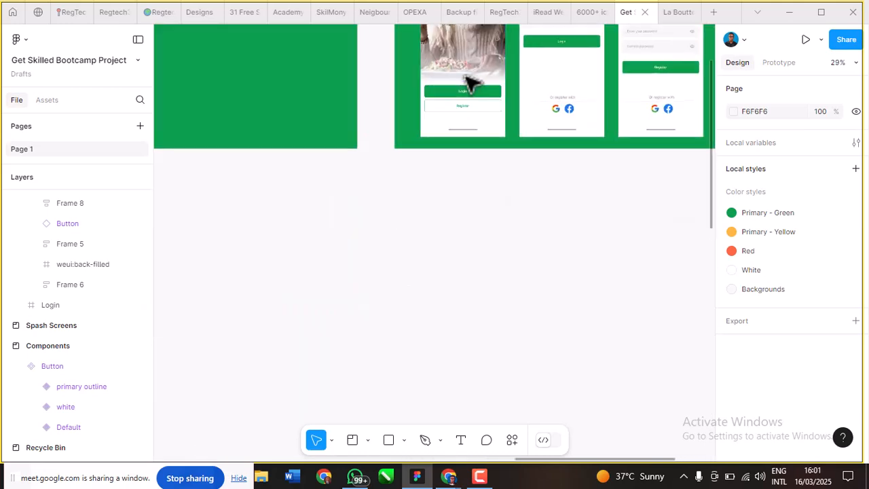
scroll(468, 81, up, 6)
click(520, 128)
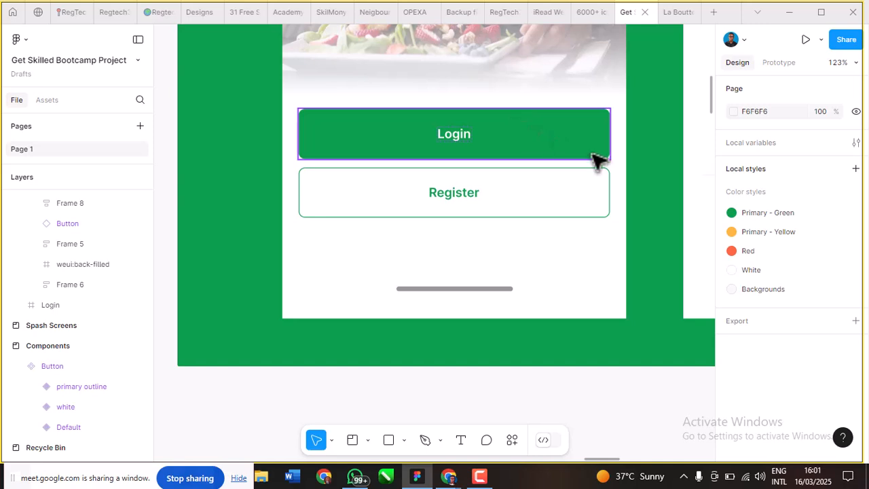
scroll(775, 353, down, 5)
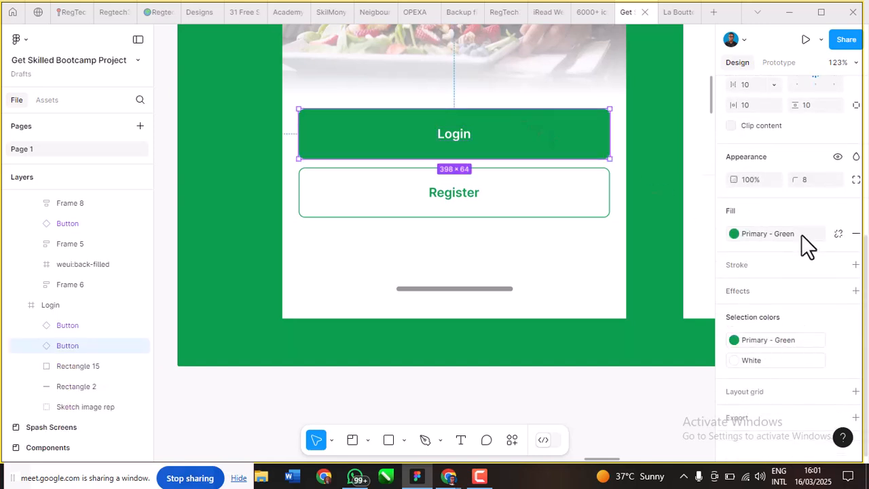
scroll(360, 239, down, 2)
click(443, 204)
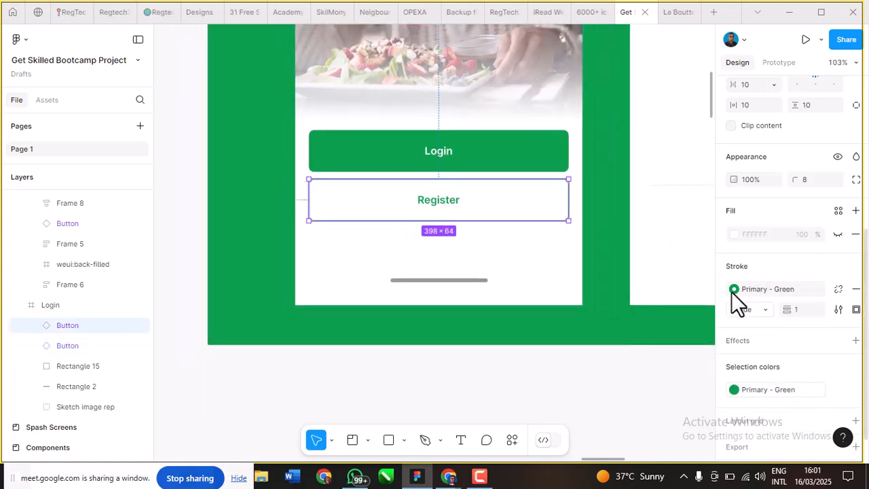
Step: Apply the Backgrounds colour style to the fill of the Welcome Back! screen frame in the Onboarding section
scroll(382, 206, down, 8)
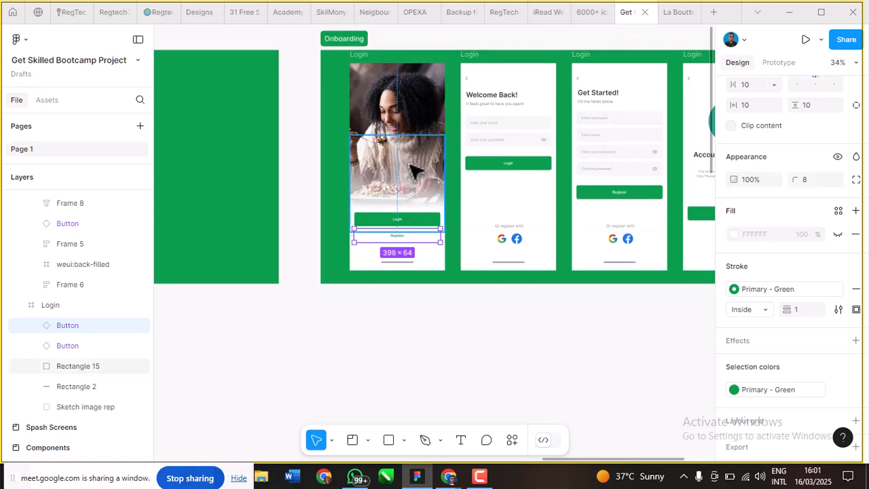
scroll(367, 80, up, 2)
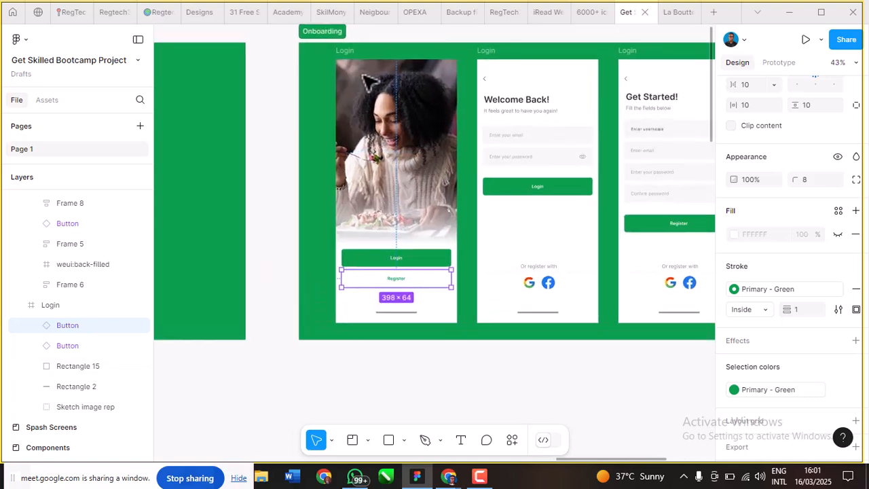
scroll(366, 80, right, 3)
scroll(319, 66, right, 4)
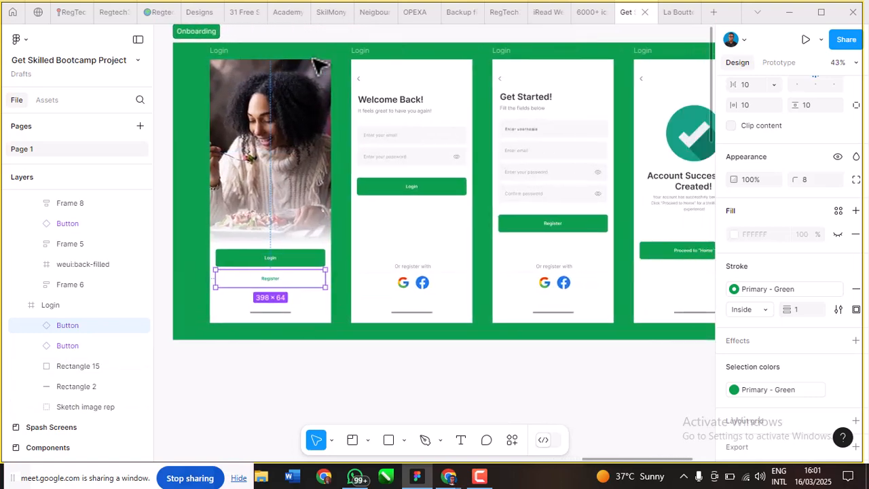
scroll(317, 62, right, 1)
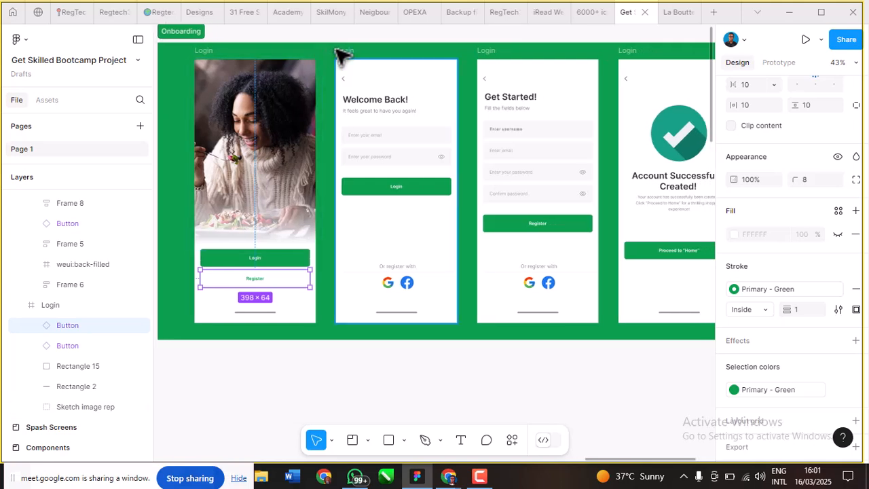
click(340, 52)
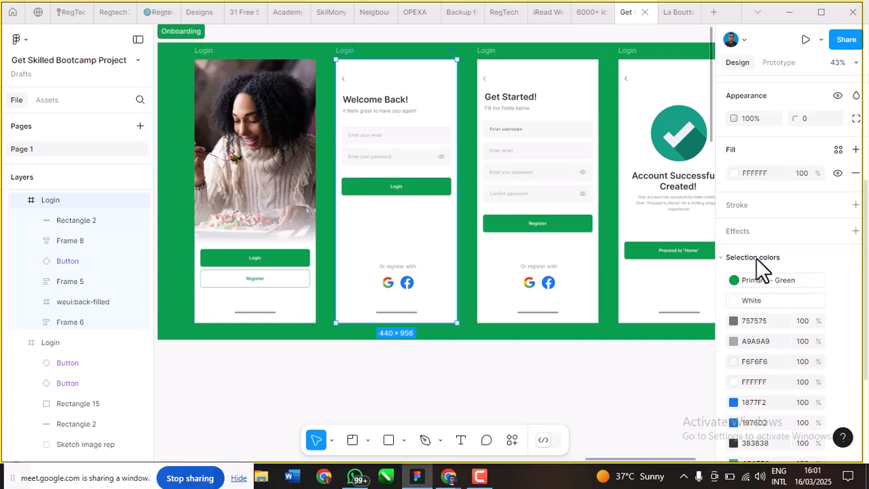
scroll(747, 251, up, 2)
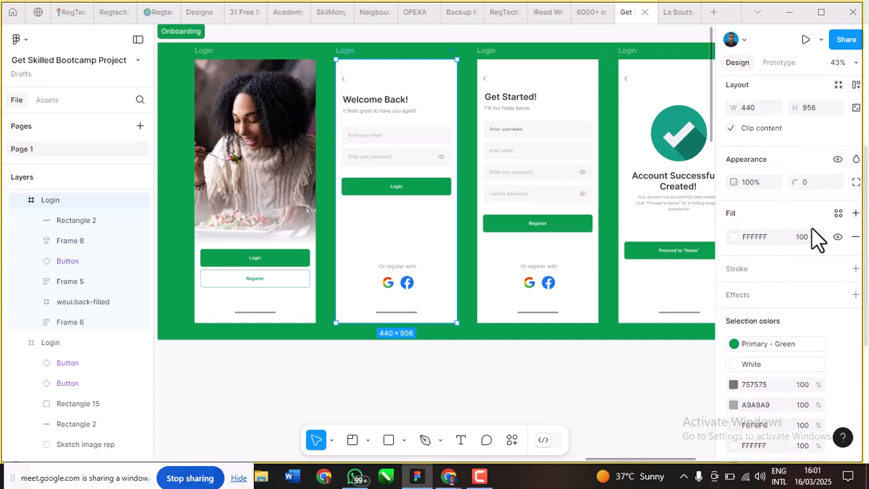
click(838, 214)
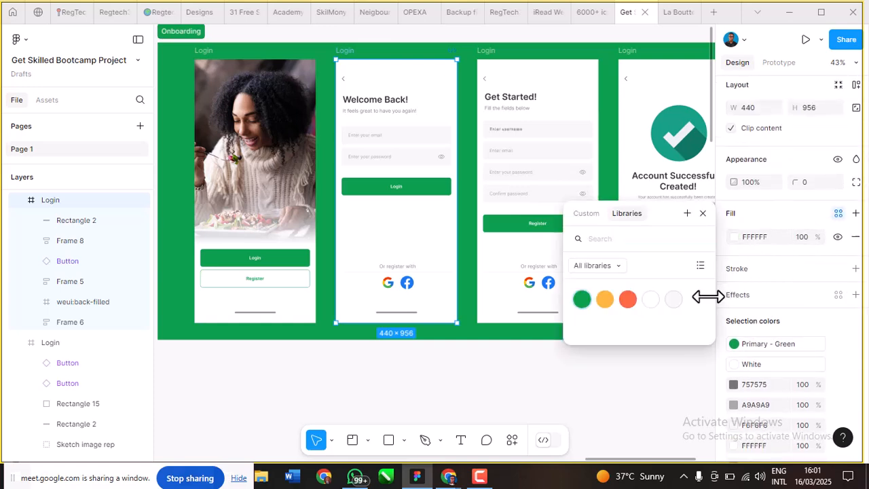
click(673, 299)
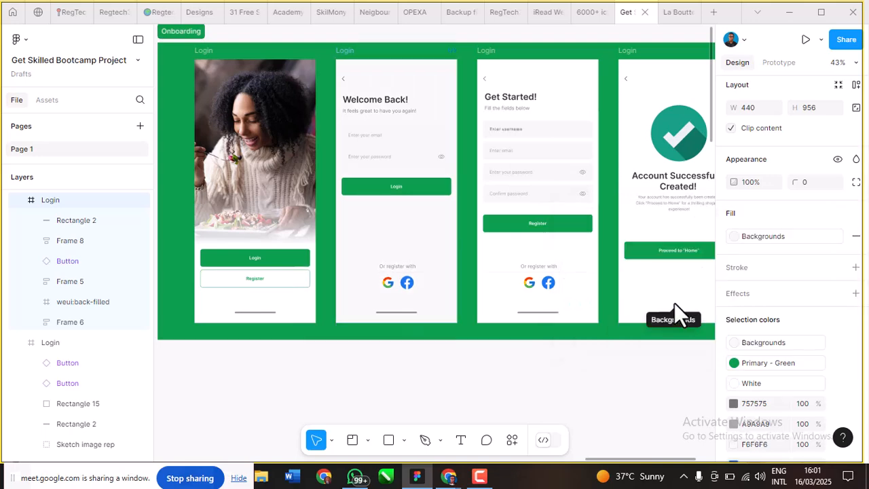
Step: Examine how the email and password fields stand out against the background of the Welcome Back! screen
scroll(367, 135, up, 5)
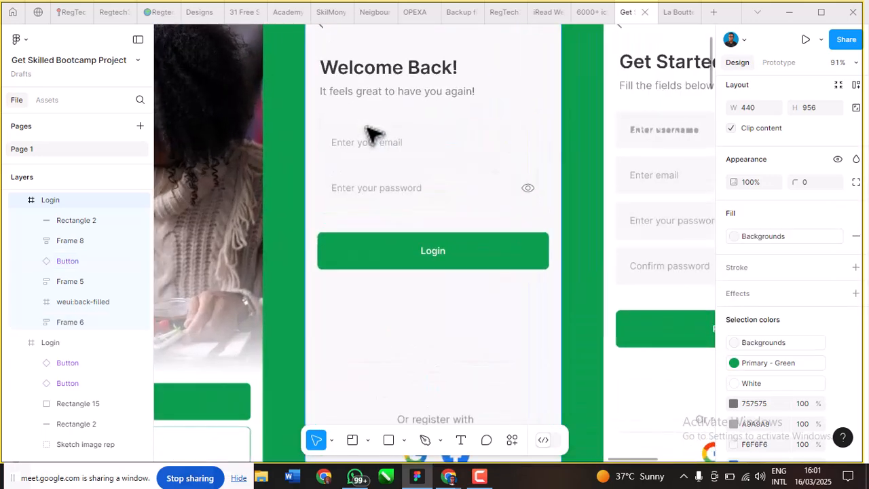
scroll(367, 134, down, 3)
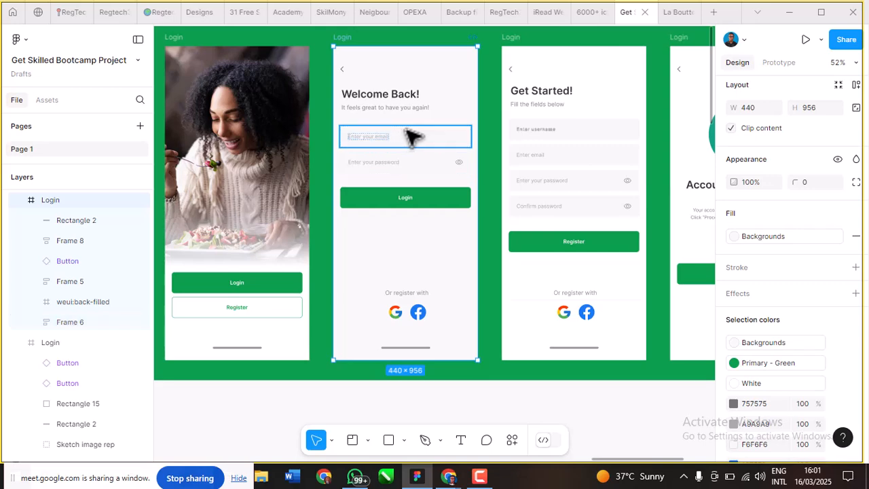
scroll(384, 136, up, 2)
scroll(416, 139, up, 2)
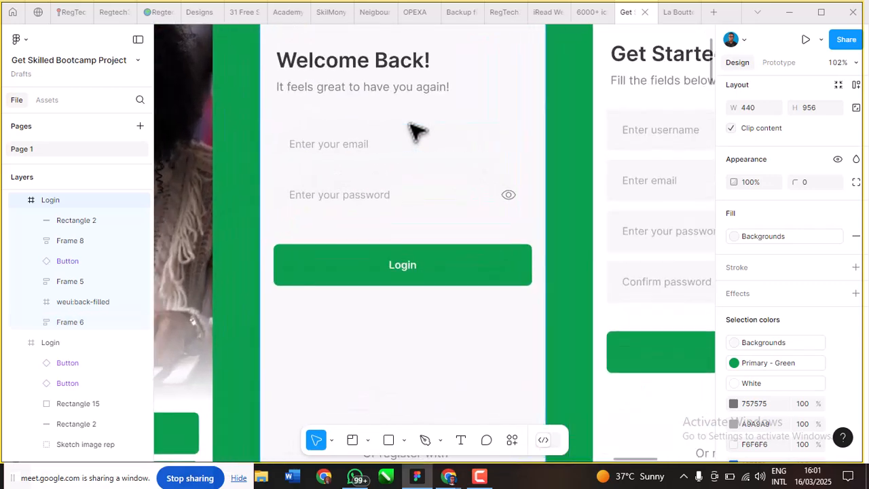
scroll(418, 132, up, 1)
scroll(417, 133, down, 2)
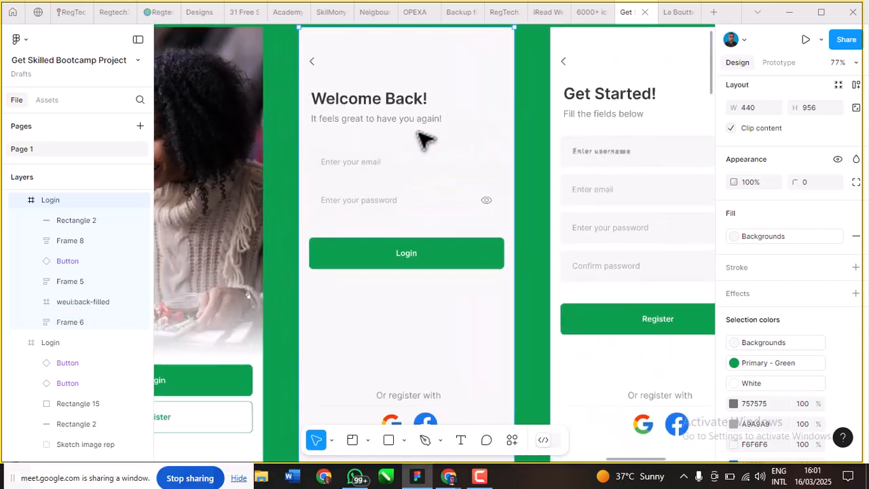
scroll(411, 163, up, 2)
scroll(437, 180, up, 3)
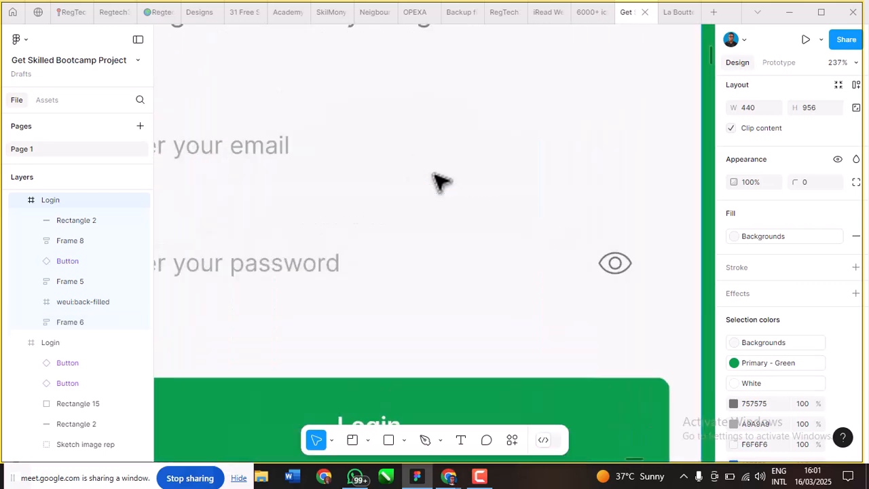
scroll(440, 181, down, 1)
scroll(438, 180, down, 3)
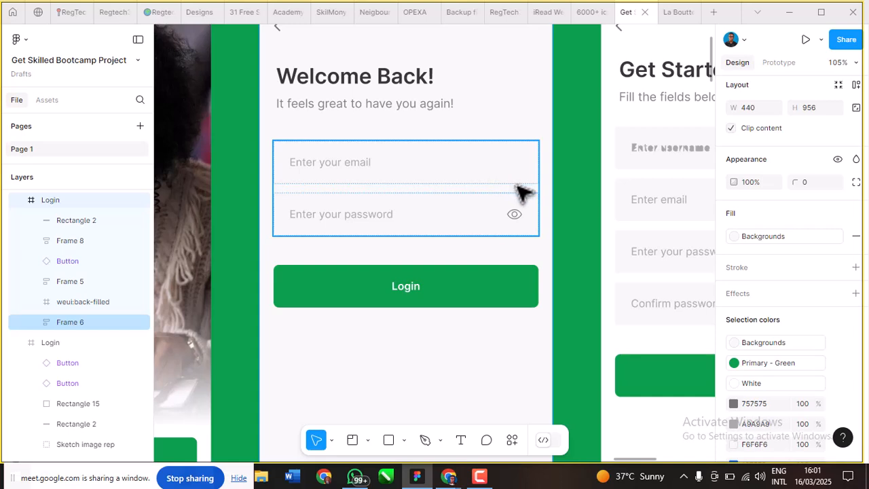
Step: Apply the White colour style to the fill of the email and password fields on the Welcome Back! screen, and deselect them
click(520, 193)
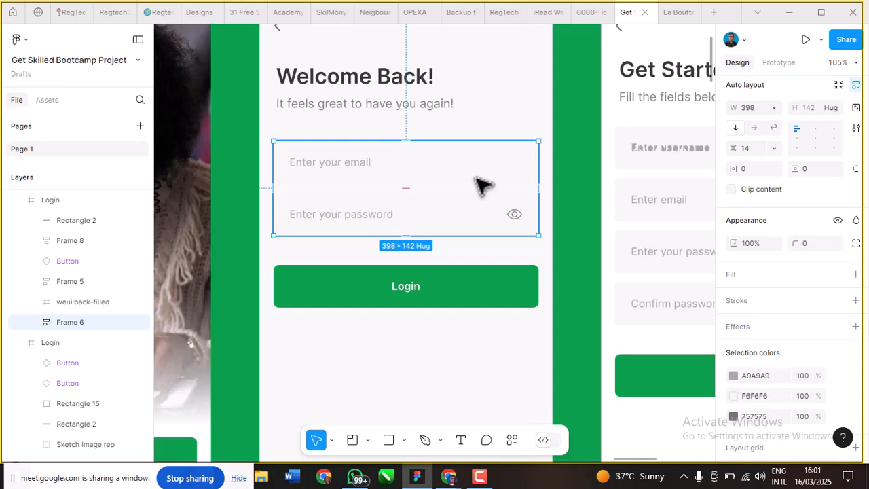
key(Return)
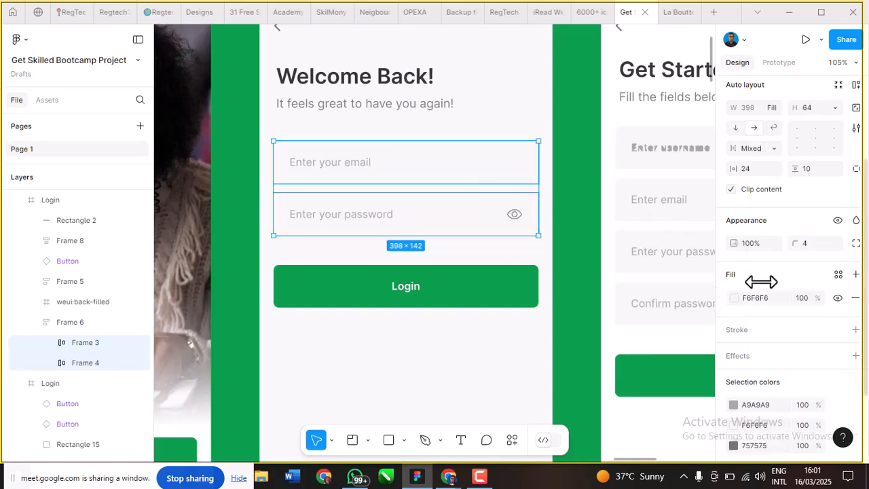
click(838, 275)
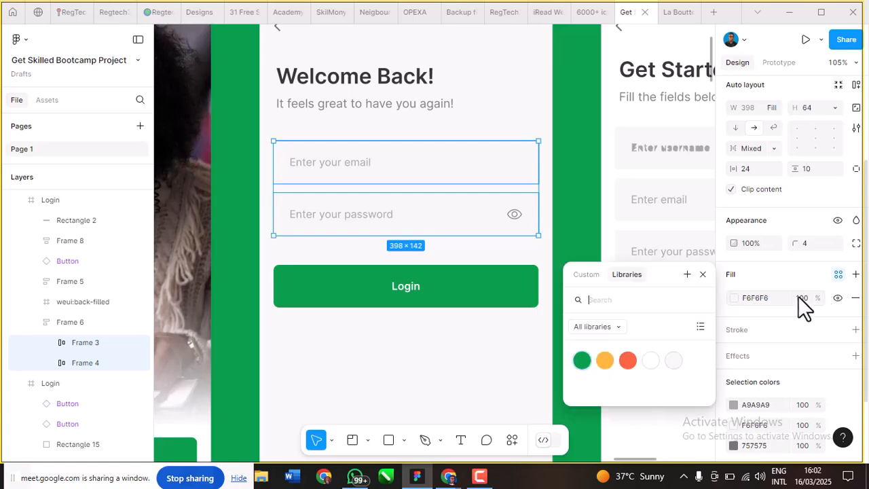
click(650, 360)
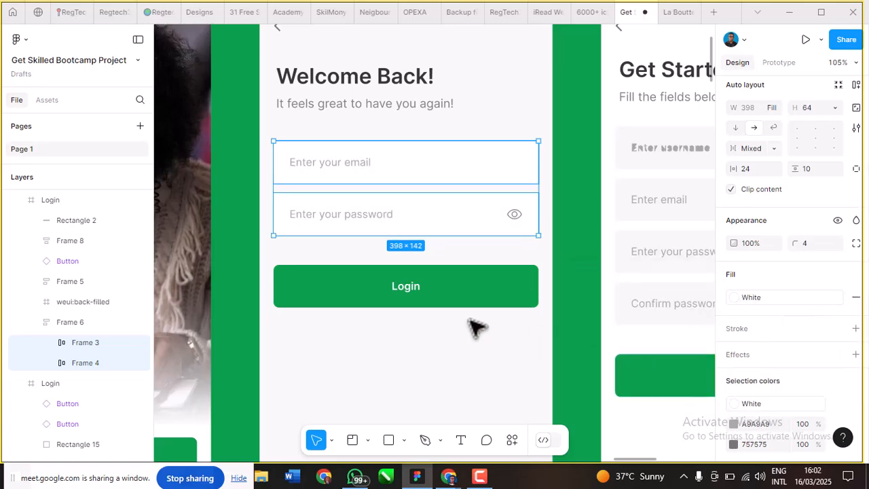
key(Escape)
Step: Review the white input fields on the Welcome Back! screen and compare them with the neighbouring Get Started! screen
scroll(454, 287, down, 5)
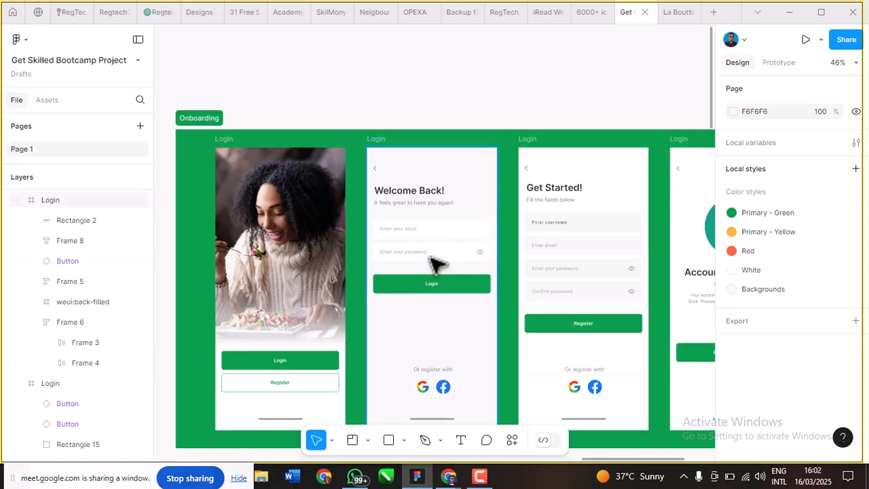
scroll(435, 264, up, 5)
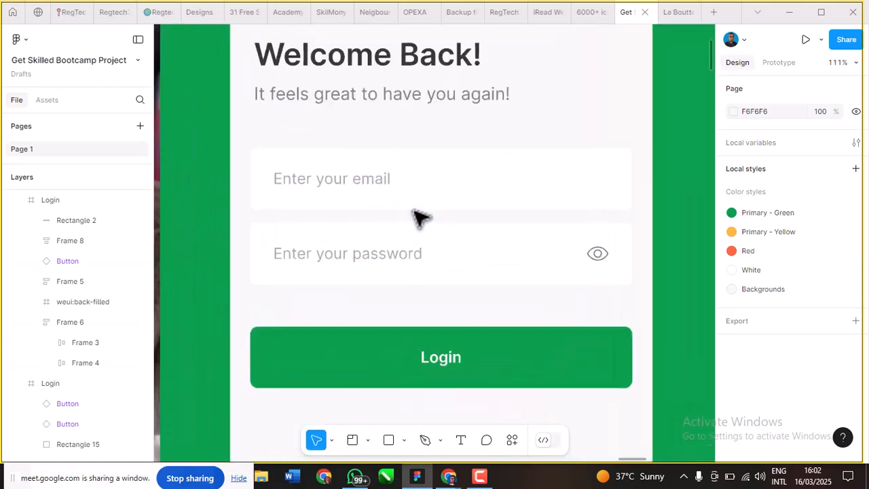
scroll(414, 217, up, 3)
scroll(416, 219, down, 5)
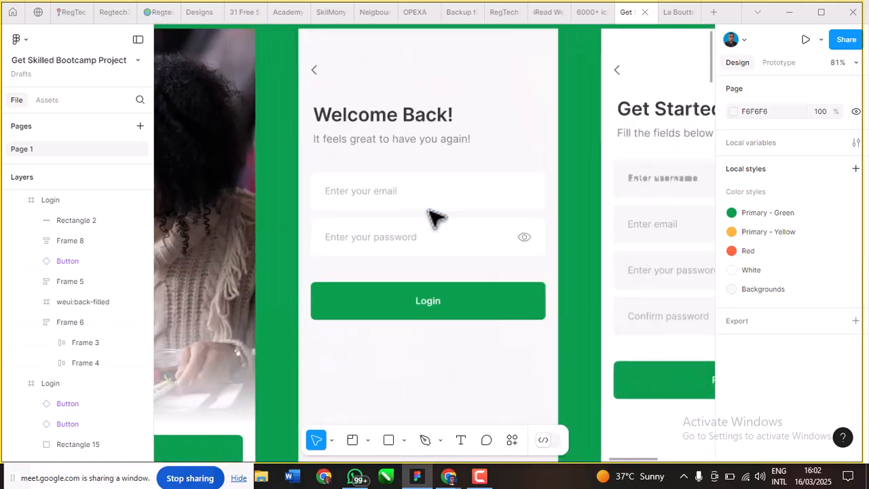
scroll(435, 217, down, 4)
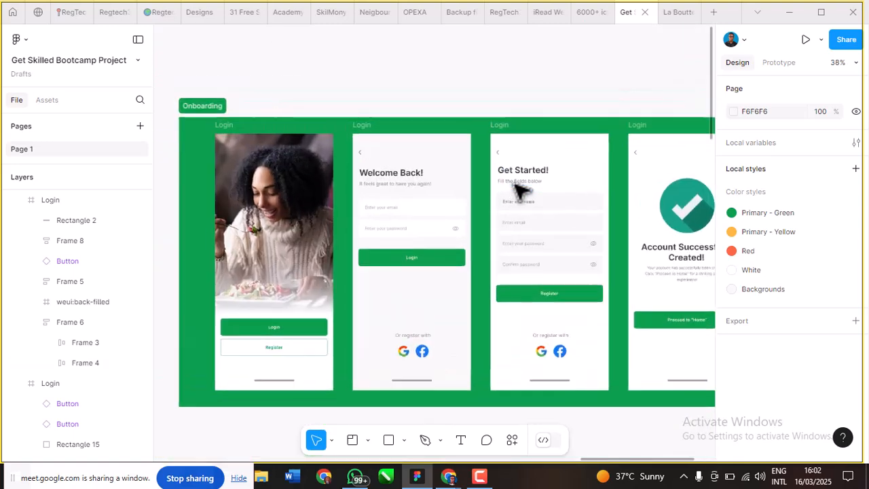
scroll(516, 183, up, 1)
scroll(503, 174, up, 1)
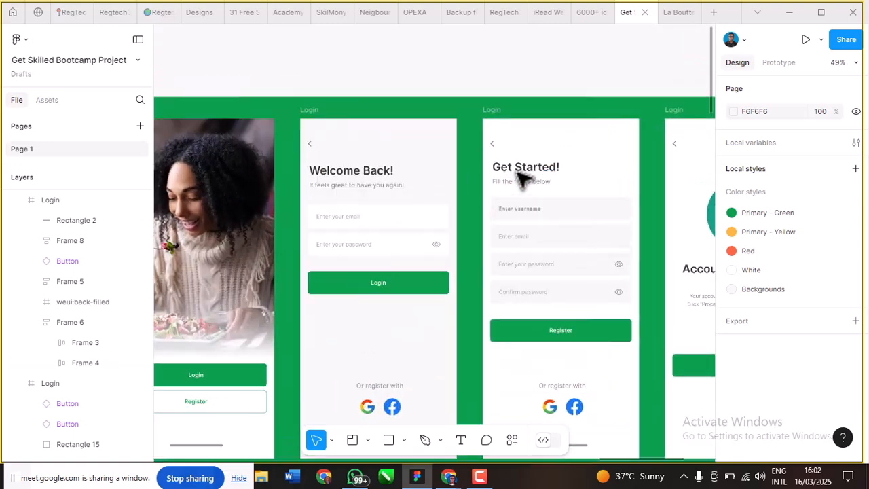
scroll(377, 180, up, 4)
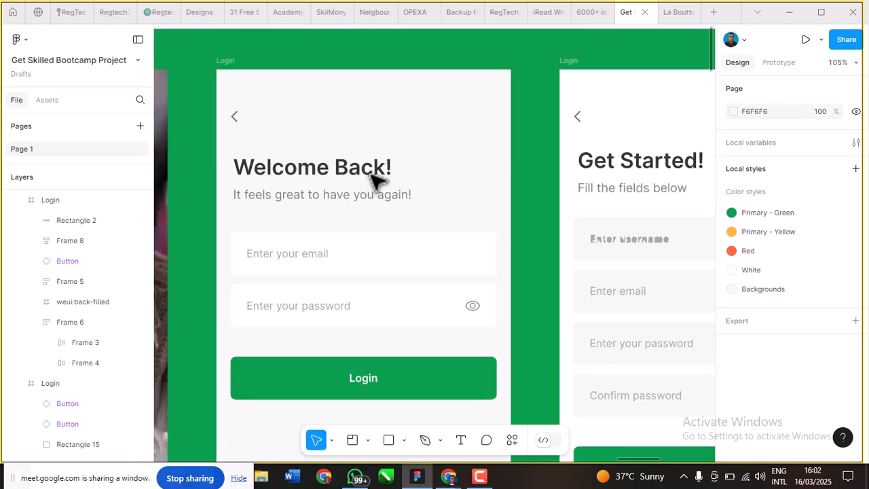
scroll(377, 180, down, 1)
scroll(385, 229, up, 3)
scroll(385, 232, down, 5)
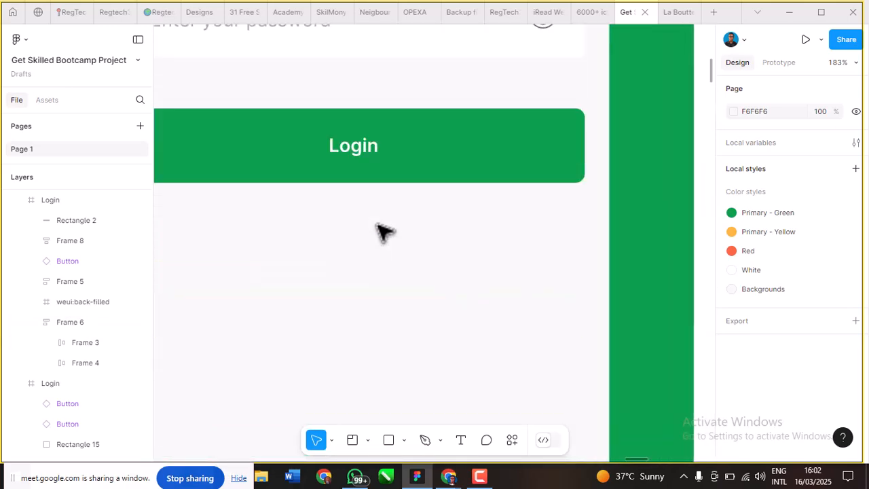
scroll(384, 231, down, 5)
scroll(384, 227, up, 1)
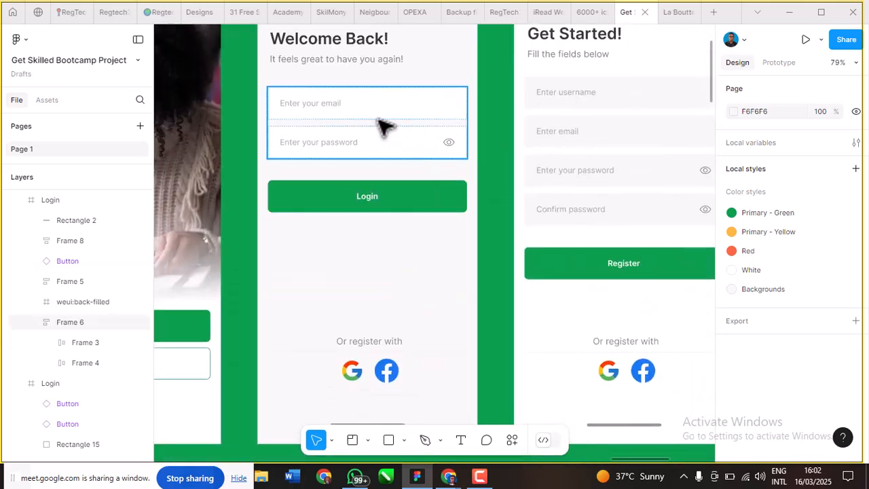
Step: Select the username, email, password and confirm password field frames on the Get Started! screen
scroll(363, 135, right, 4)
scroll(387, 165, up, 2)
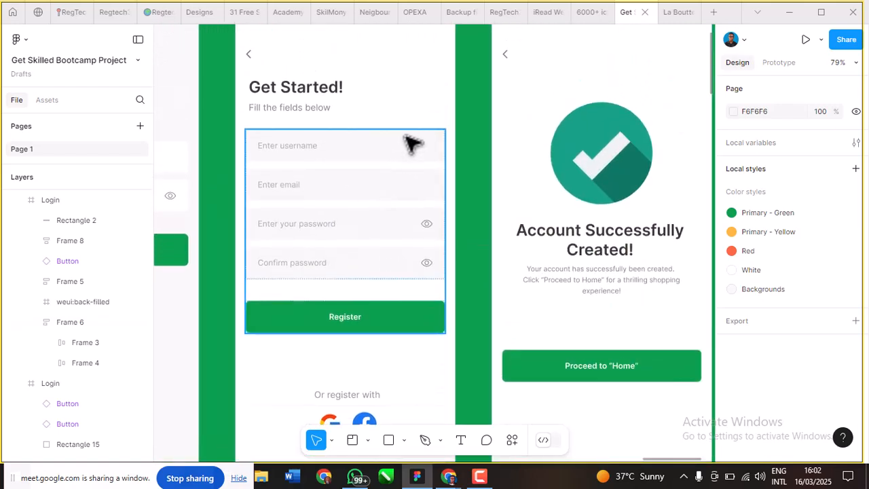
scroll(408, 142, down, 5)
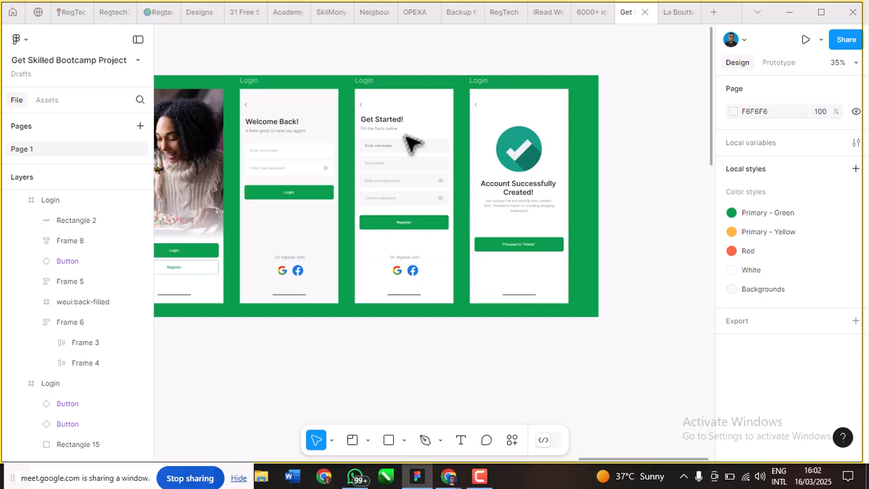
scroll(411, 142, up, 4)
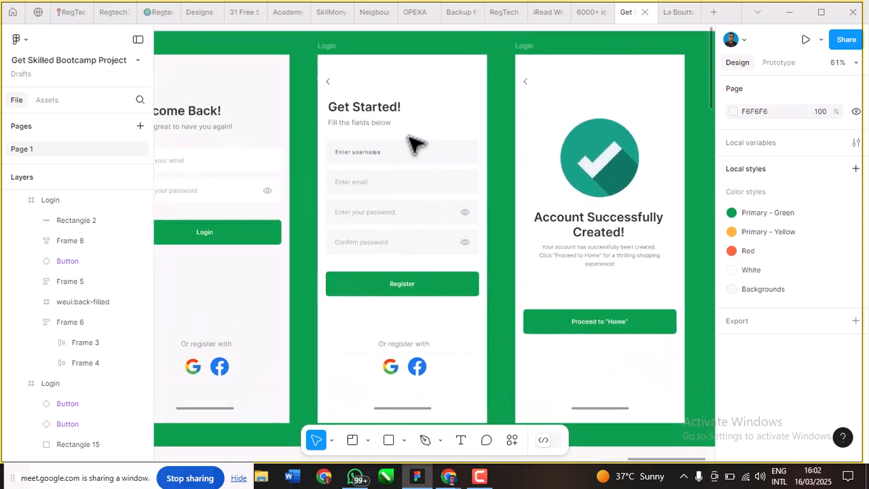
scroll(417, 145, up, 2)
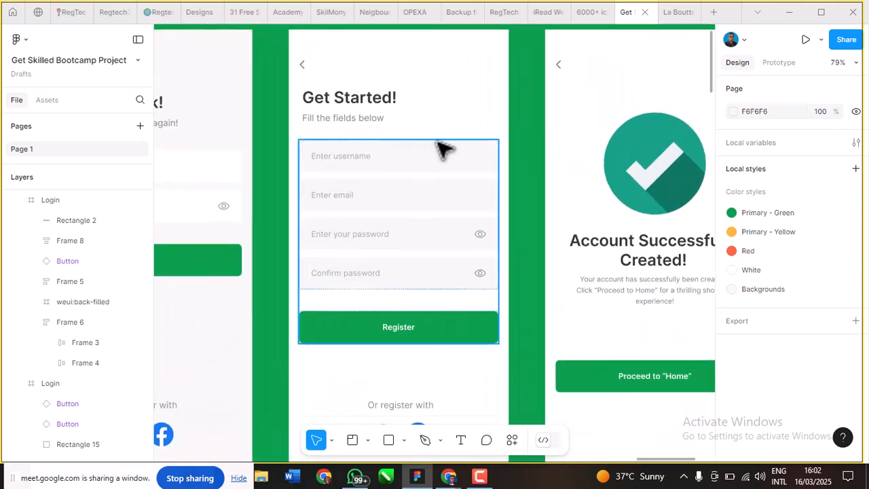
click(443, 148)
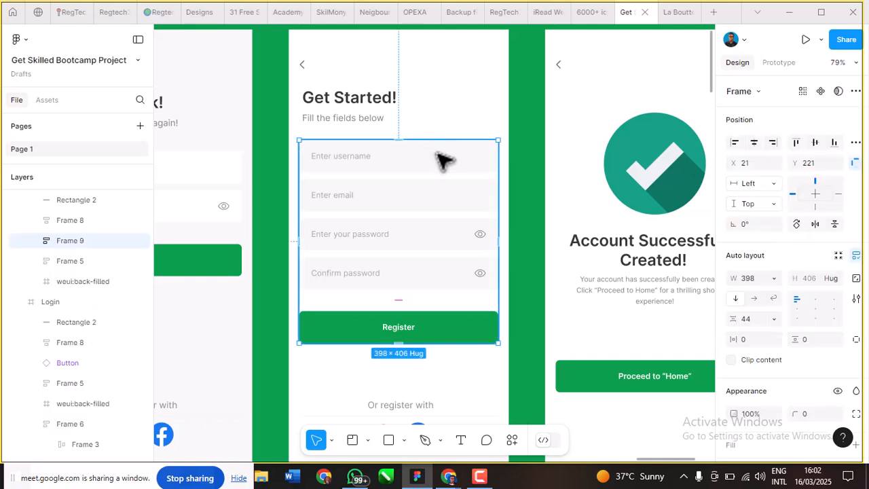
key(Return)
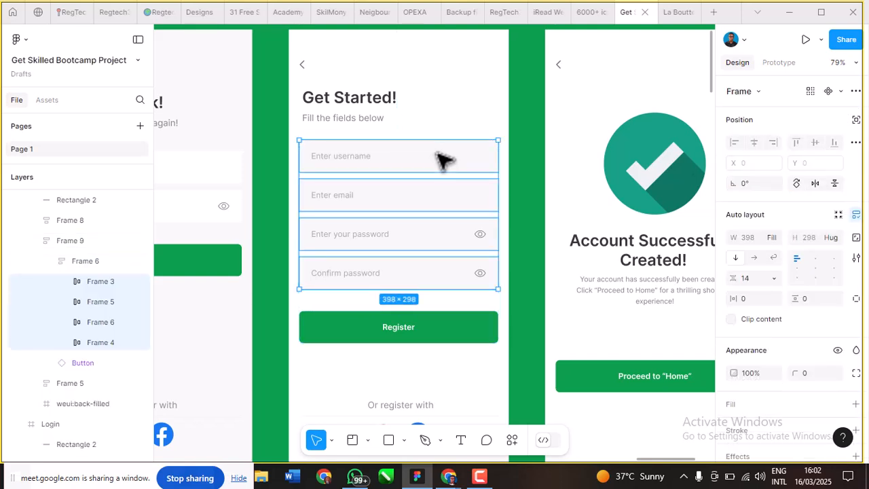